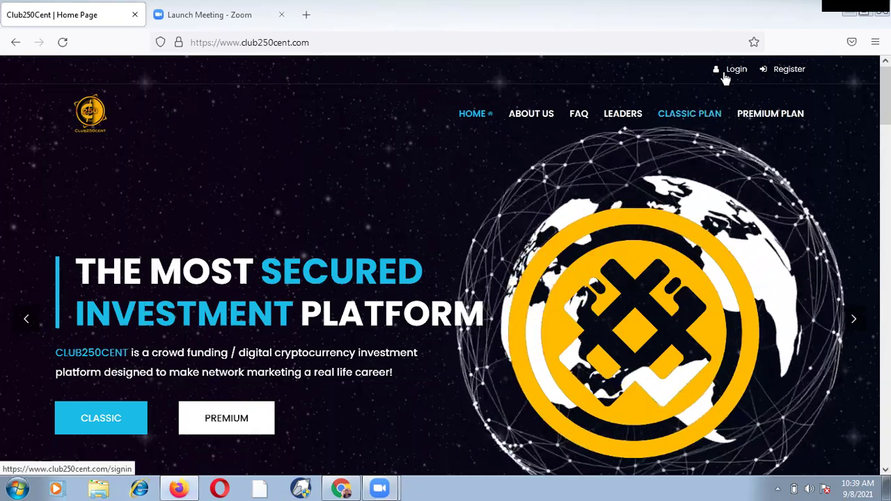
- Sign in with a saved Firefox login and reach the dashboard showing balance 0.68
left_click(342, 235)
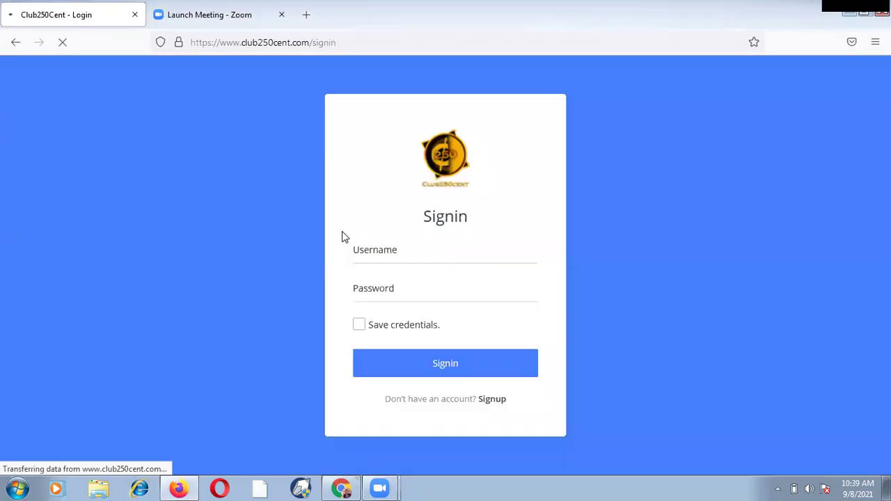
left_click(406, 245)
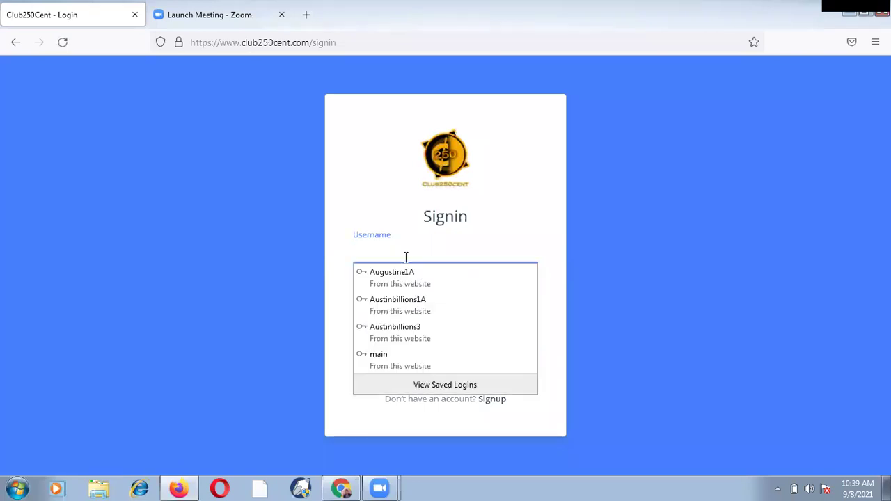
left_click(430, 335)
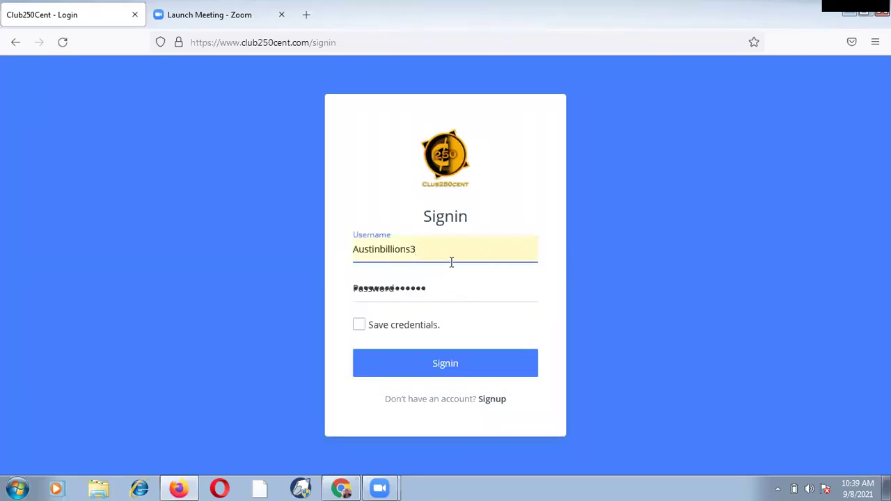
left_click(449, 363)
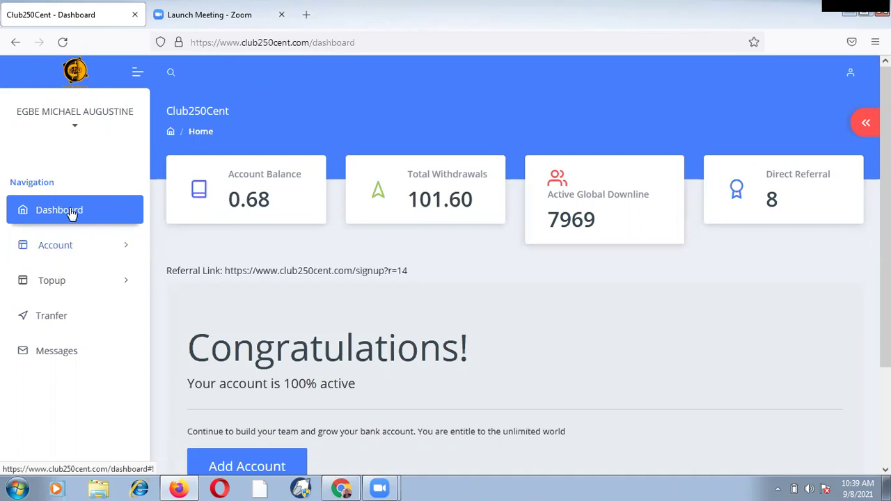
- Expand the Account section in the sidebar and scroll to the base matrix tree
left_click(52, 250)
scroll(41, 372, "down", 3)
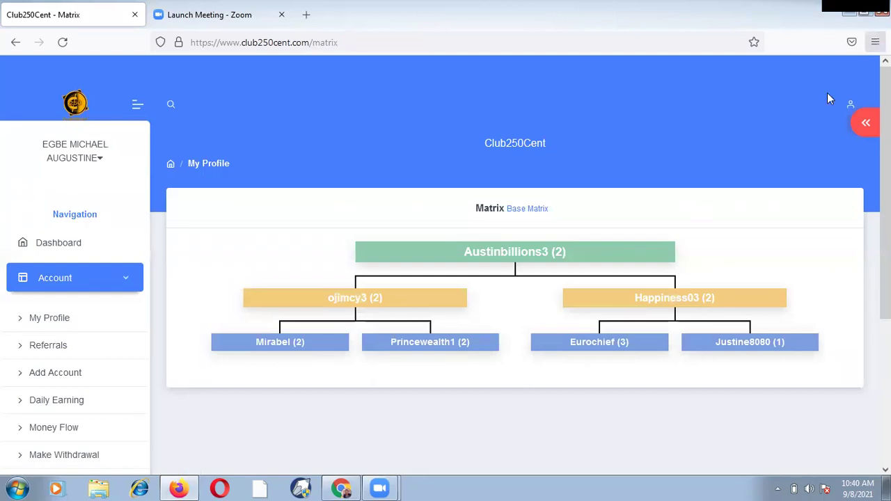
- Zoom the matrix page in Firefox to 170%, then close the browser menu
left_click(871, 43)
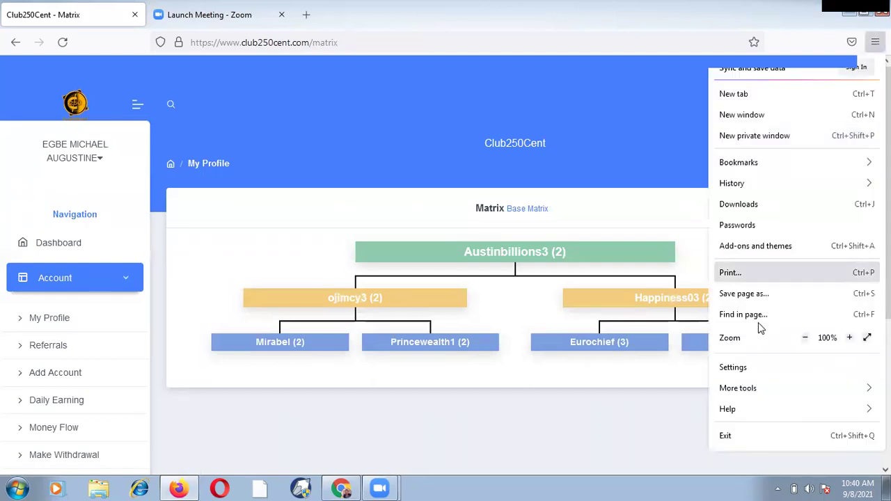
left_click(849, 338)
left_click(849, 337)
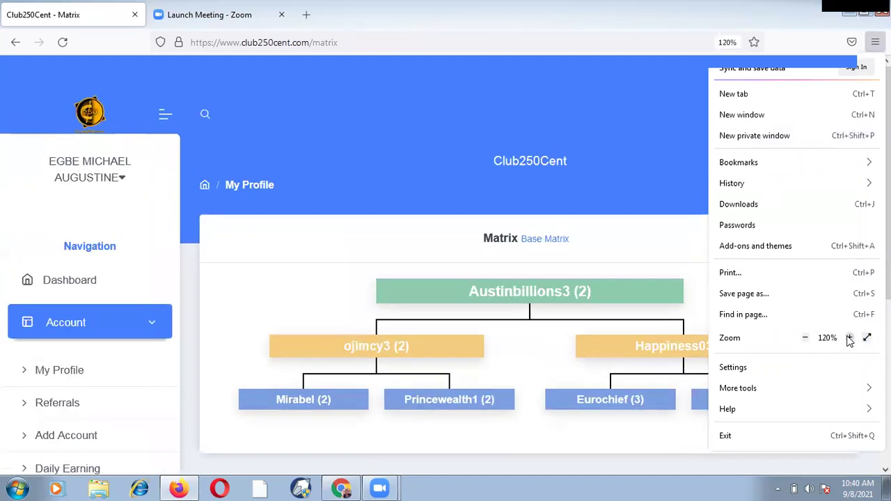
left_click(849, 337)
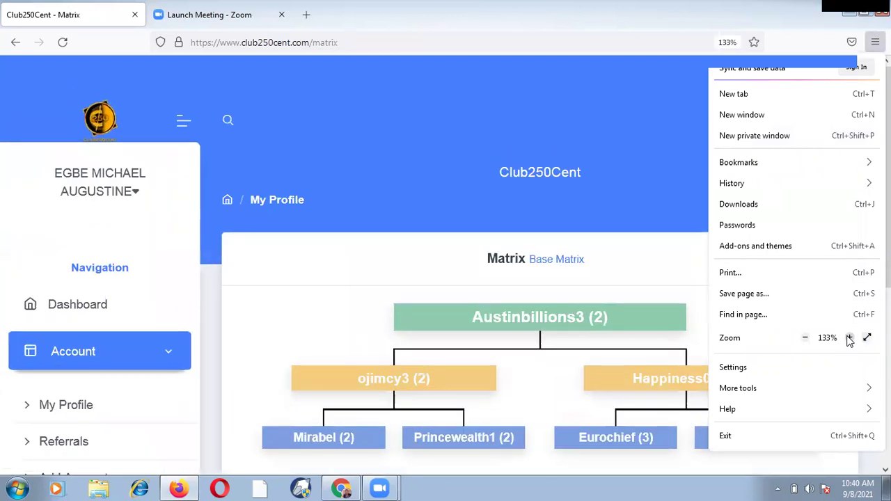
left_click(849, 338)
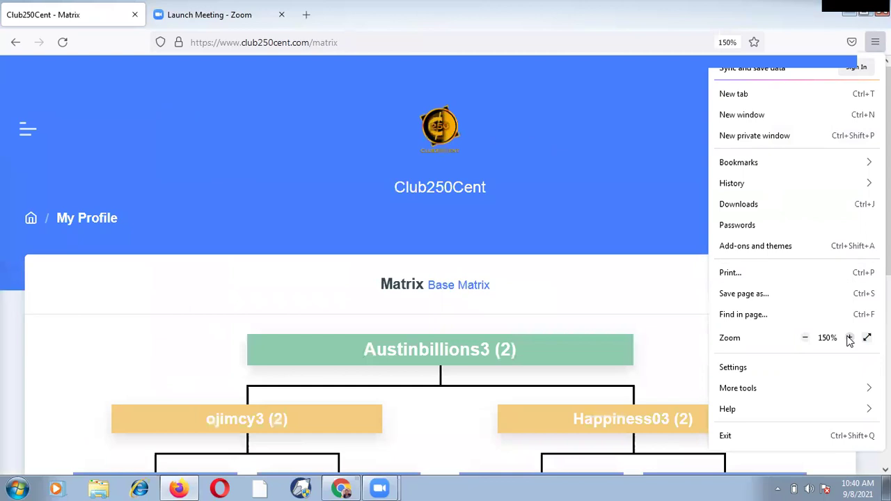
left_click(849, 338)
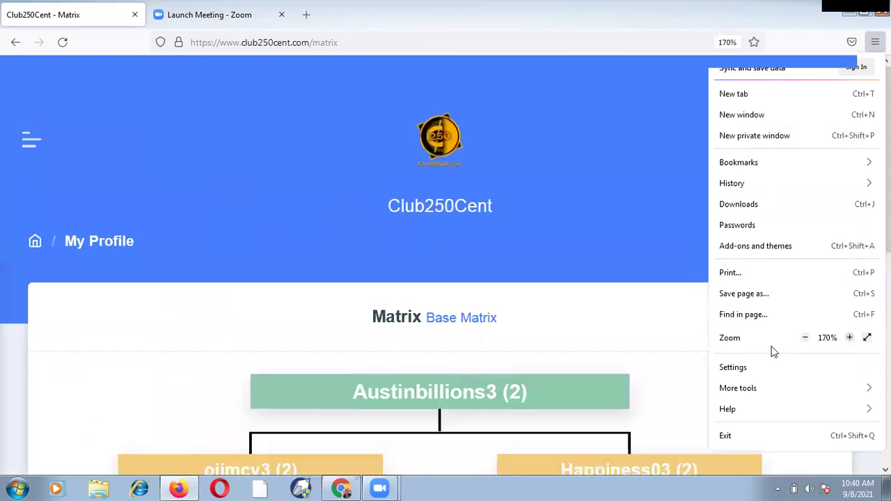
left_click(596, 198)
scroll(595, 200, "down", 3)
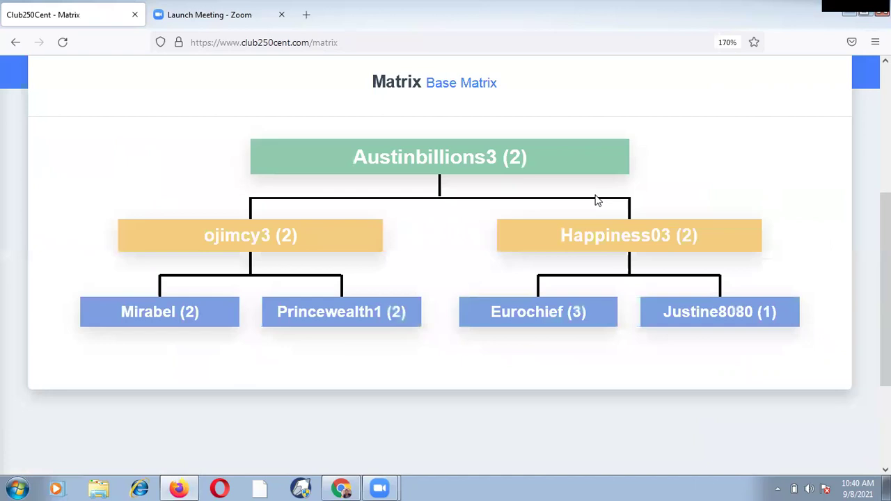
scroll(596, 201, "up", 2)
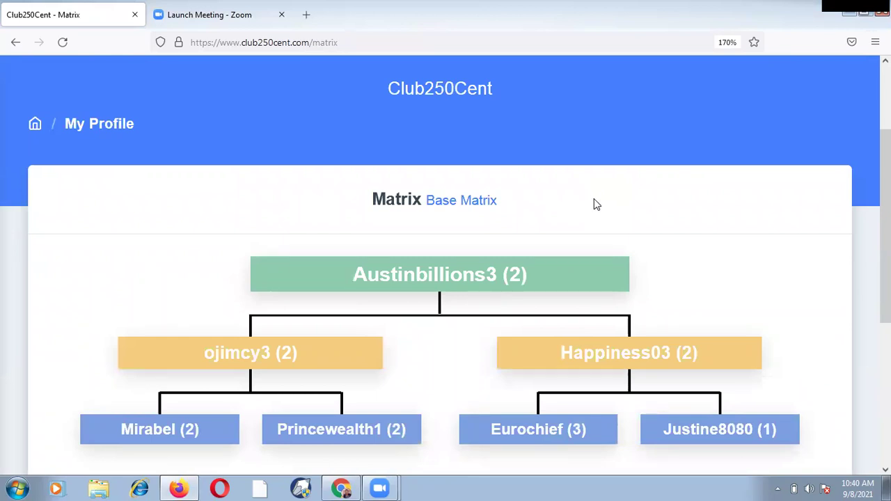
scroll(593, 204, "down", 1)
scroll(594, 203, "up", 1)
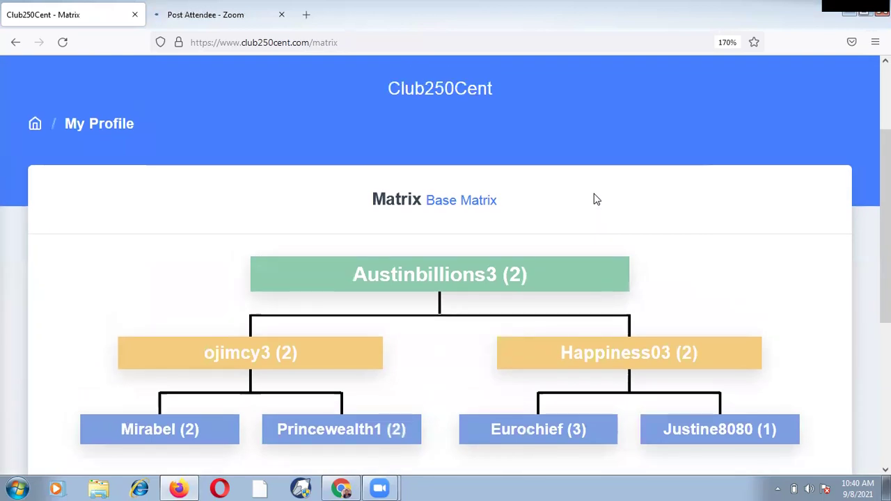
scroll(596, 200, "down", 3)
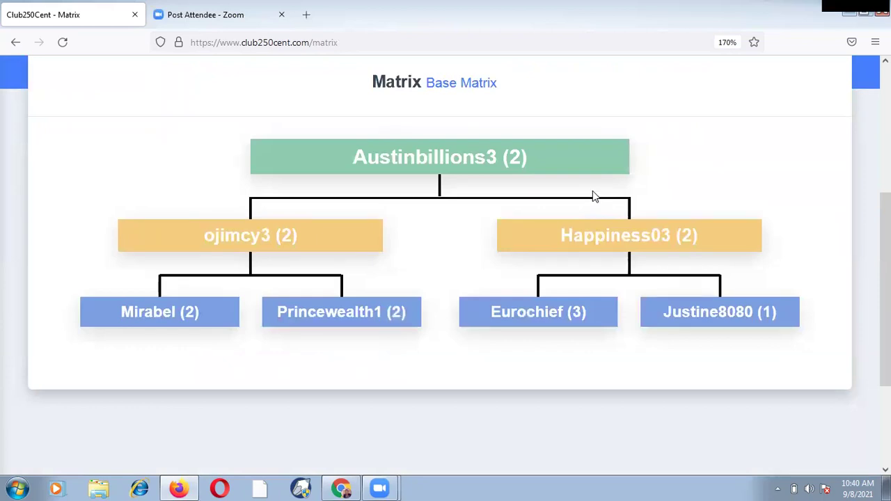
scroll(593, 196, "up", 3)
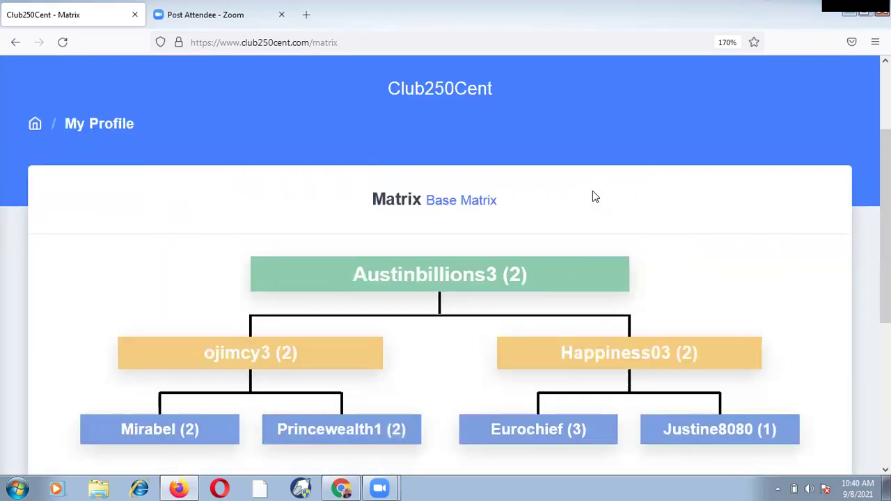
scroll(592, 196, "down", 3)
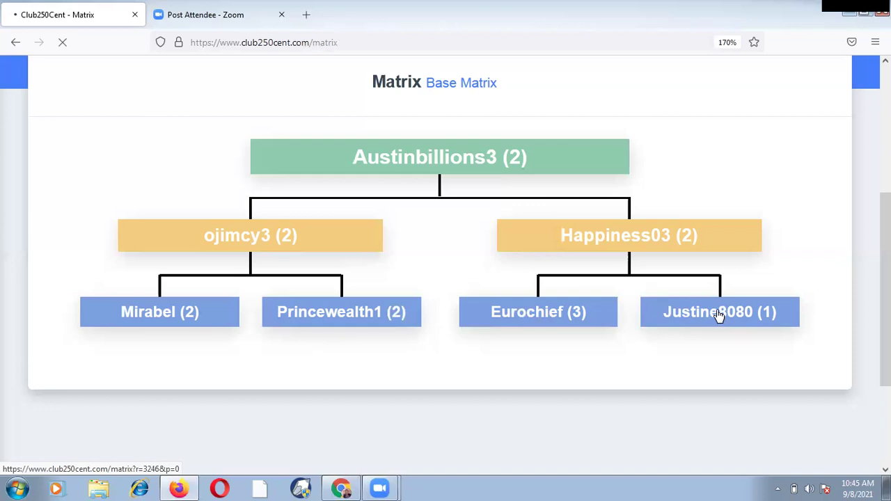
left_click(719, 315)
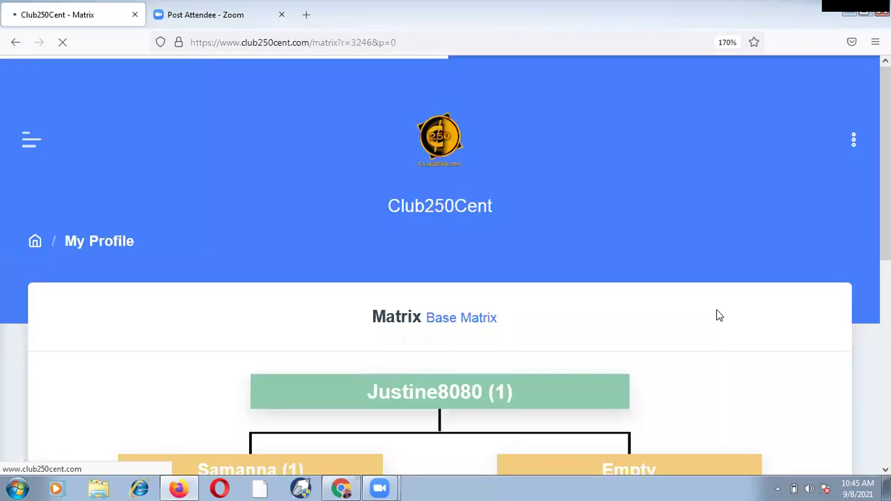
scroll(710, 318, "down", 3)
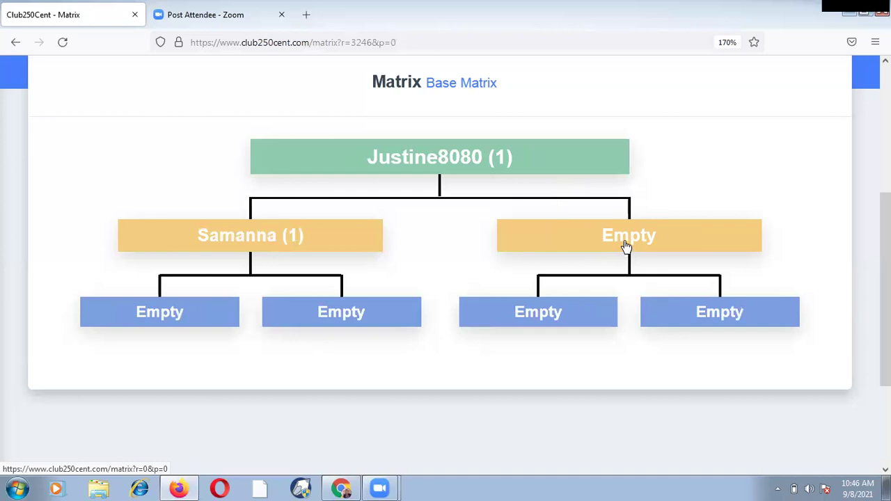
scroll(599, 240, "up", 3)
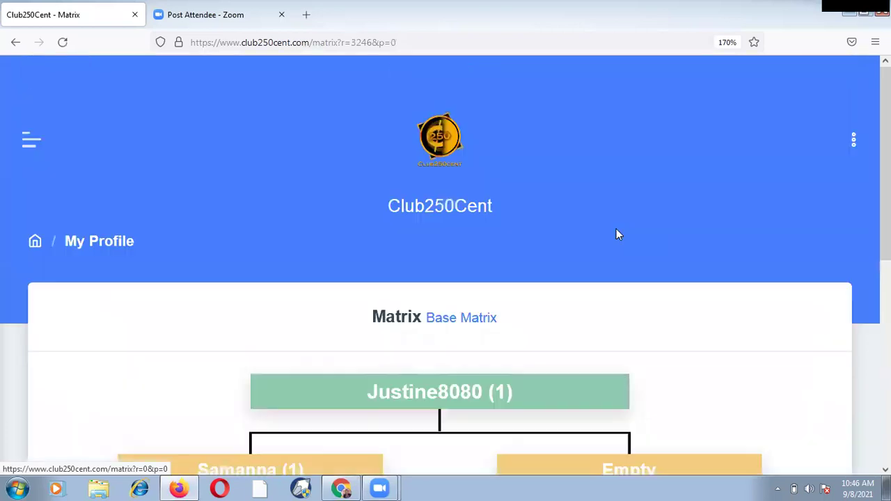
left_click(41, 151)
scroll(152, 355, "down", 2)
scroll(155, 367, "down", 2)
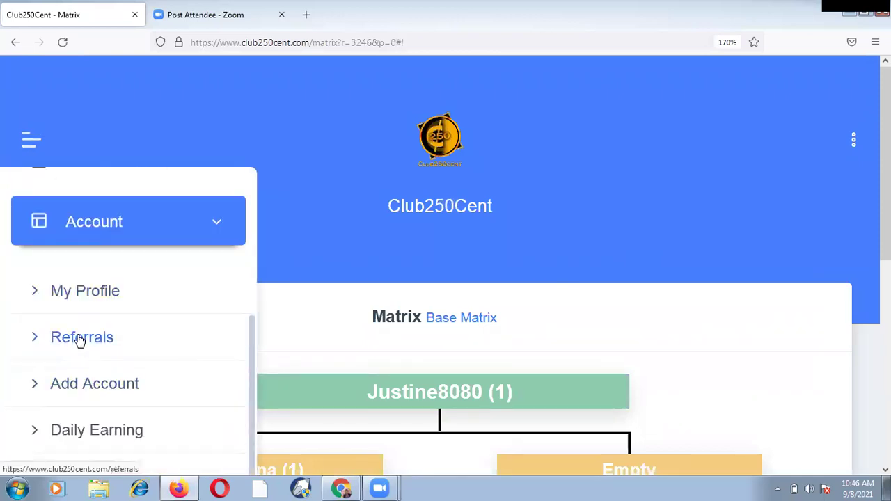
left_click(89, 340)
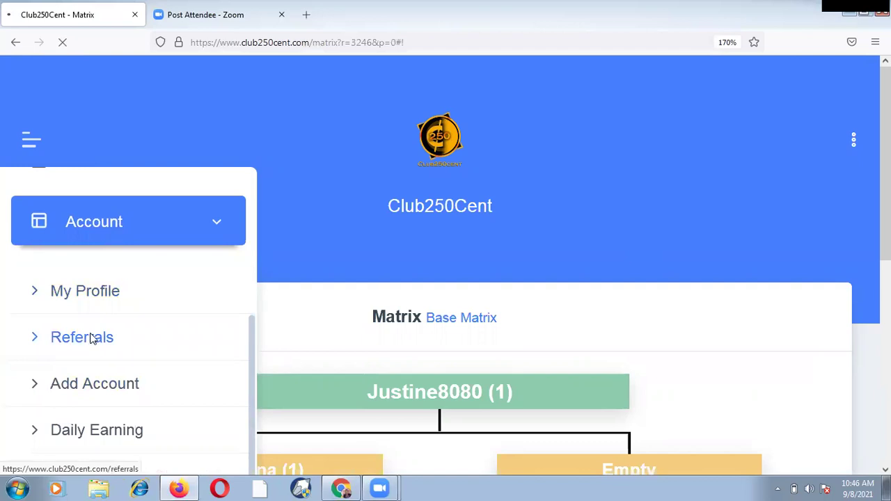
scroll(373, 313, "down", 3)
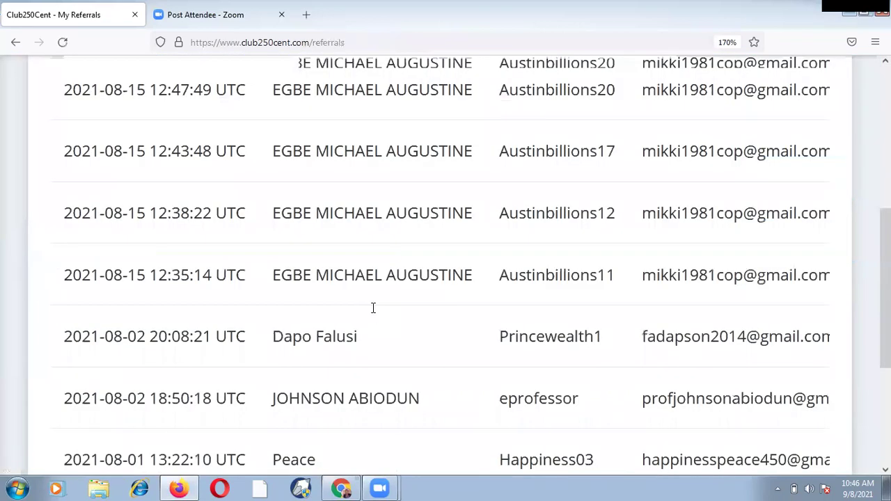
scroll(339, 322, "up", 2)
scroll(236, 335, "down", 5)
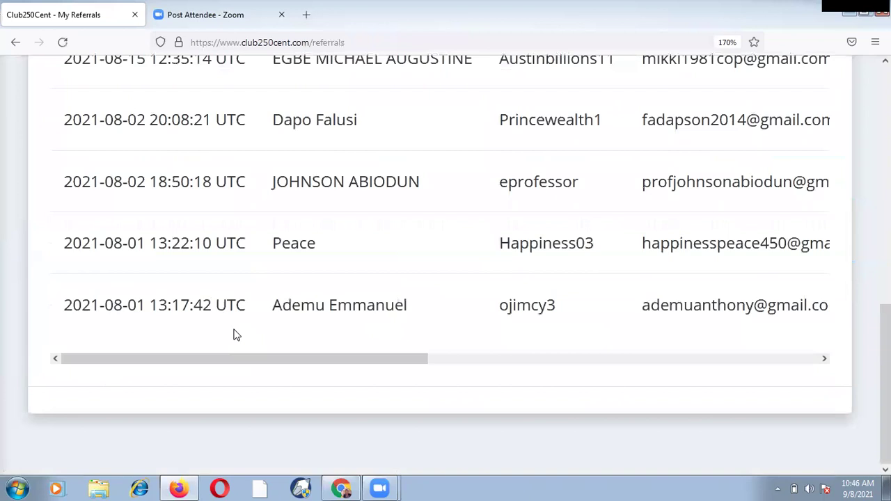
scroll(235, 335, "up", 10)
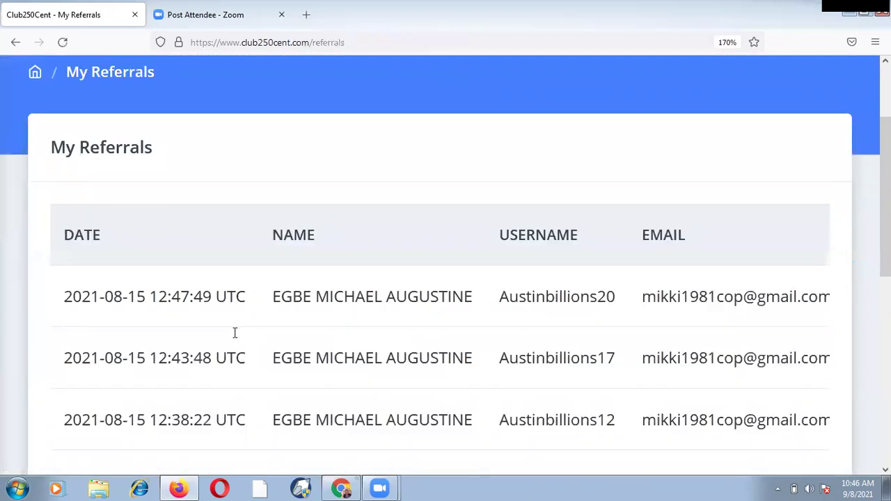
scroll(375, 244, "down", 3)
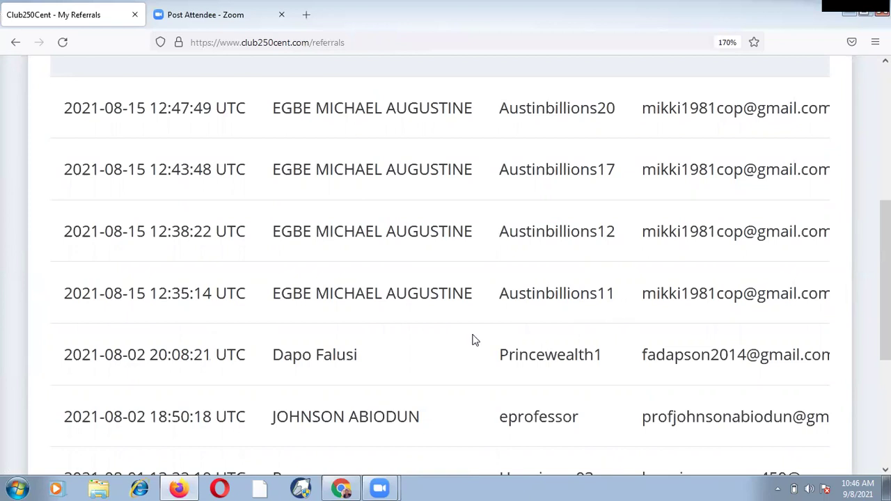
scroll(472, 340, "down", 3)
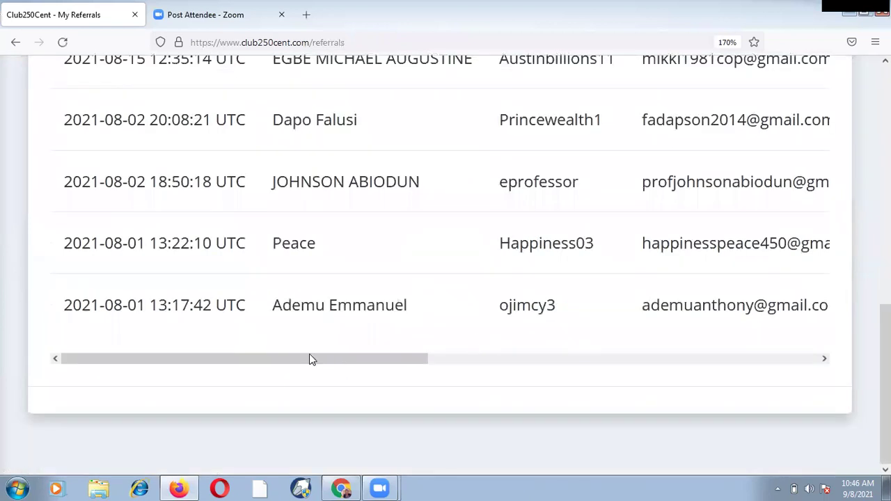
scroll(536, 355, "right", 5)
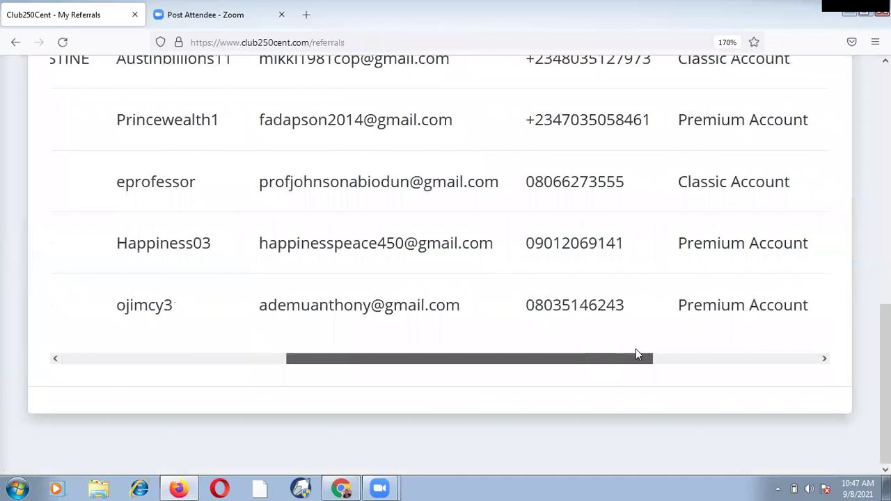
scroll(638, 351, "right", 2)
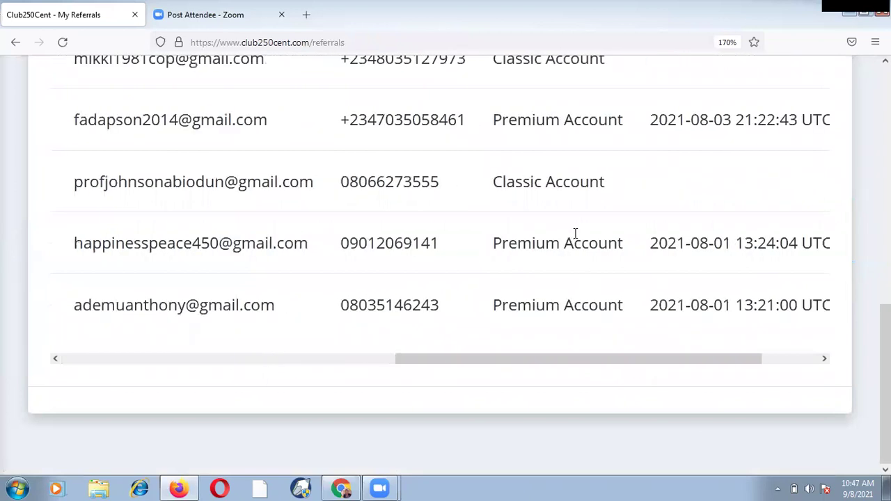
scroll(574, 232, "up", 4)
scroll(359, 264, "up", 1)
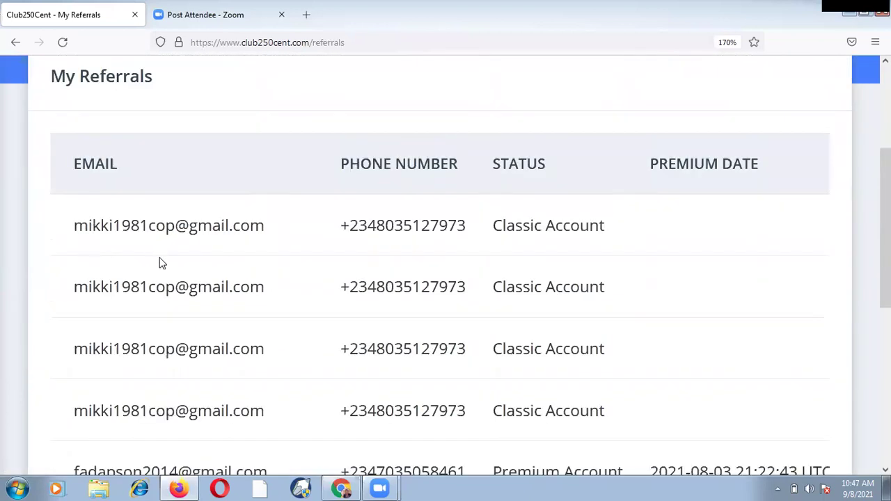
scroll(468, 385, "down", 3)
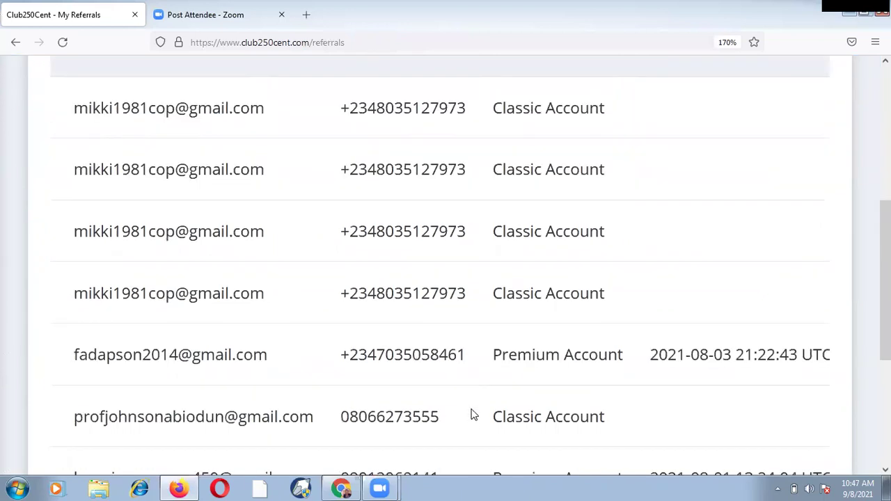
scroll(471, 414, "down", 3)
scroll(467, 369, "down", 3)
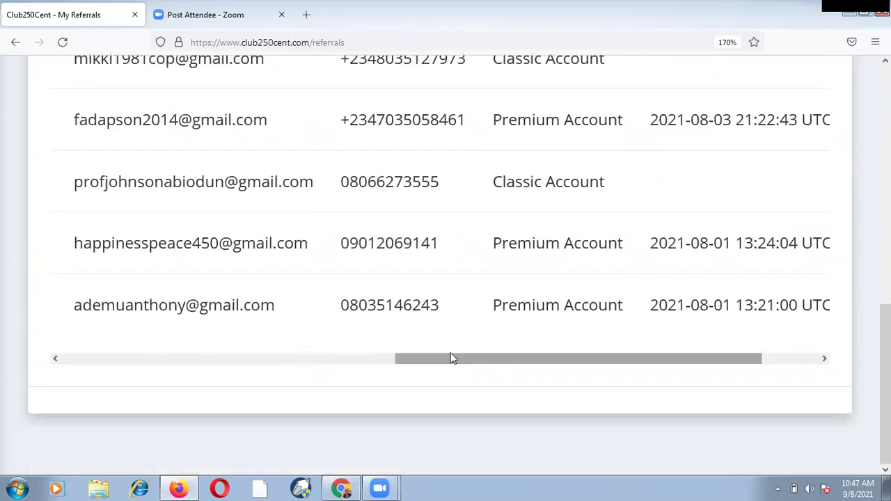
left_click(373, 358)
scroll(455, 250, "up", 8)
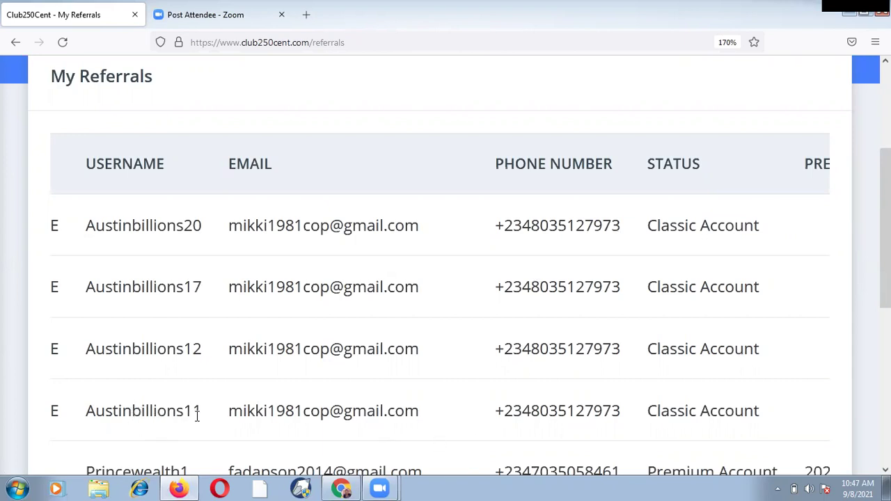
scroll(642, 421, "down", 2)
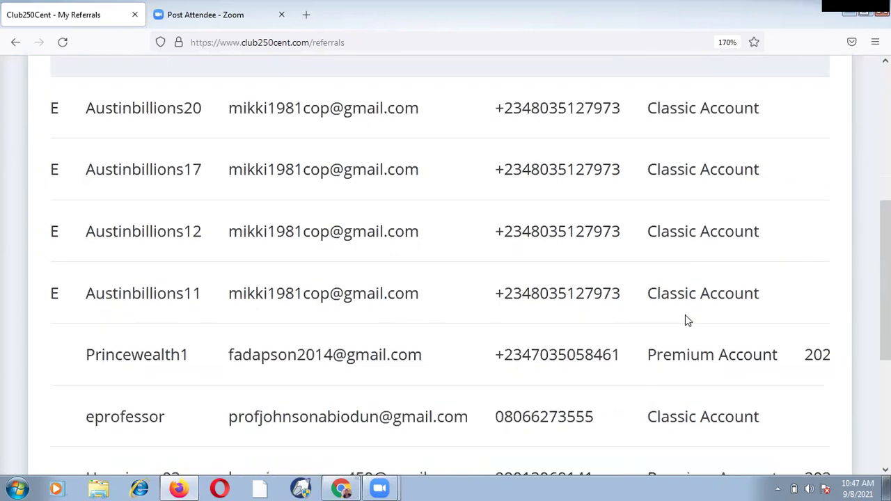
scroll(348, 376, "down", 2)
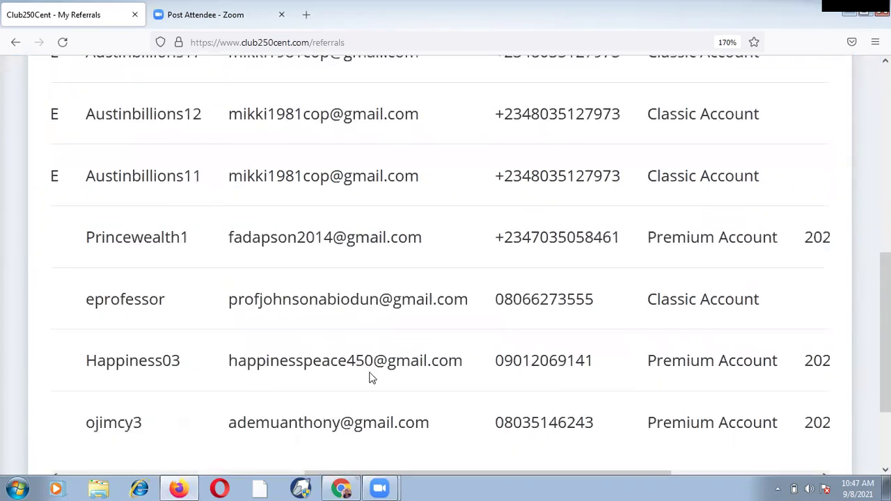
scroll(599, 143, "up", 2)
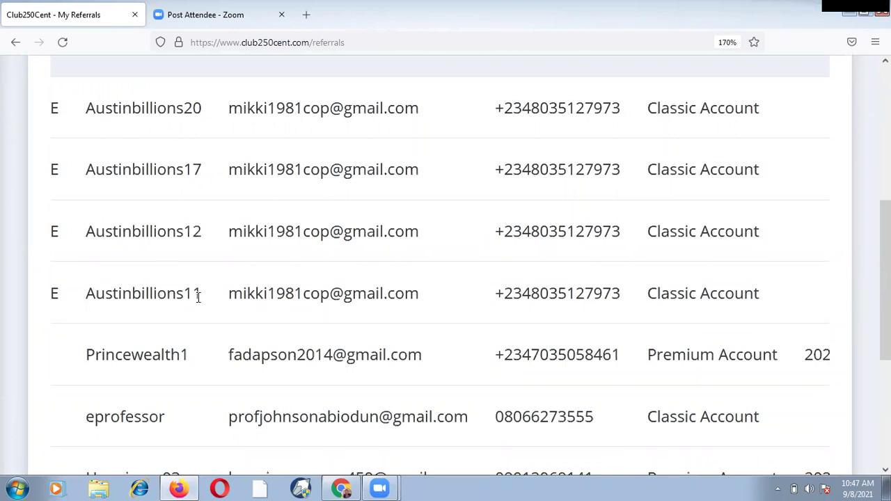
- Copy the fourth referral's username from the My Referrals table and return to the page top
left_click_drag(198, 295, 84, 296)
right_click(167, 307)
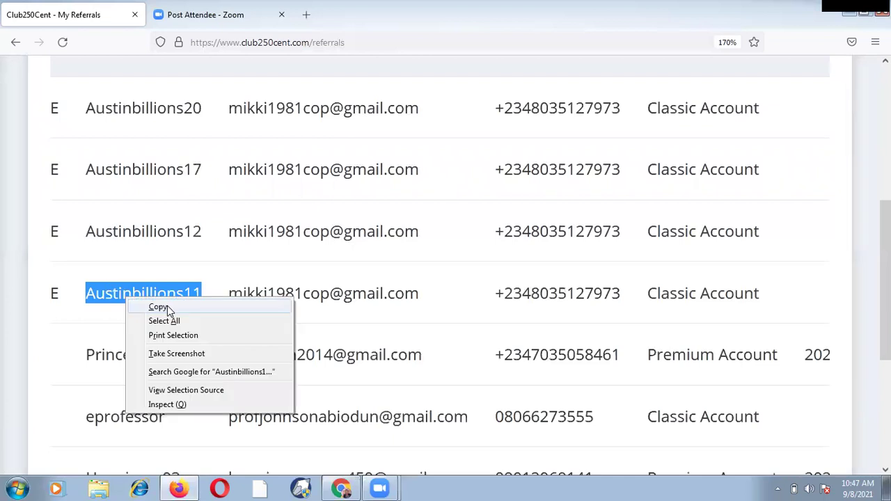
left_click(167, 311)
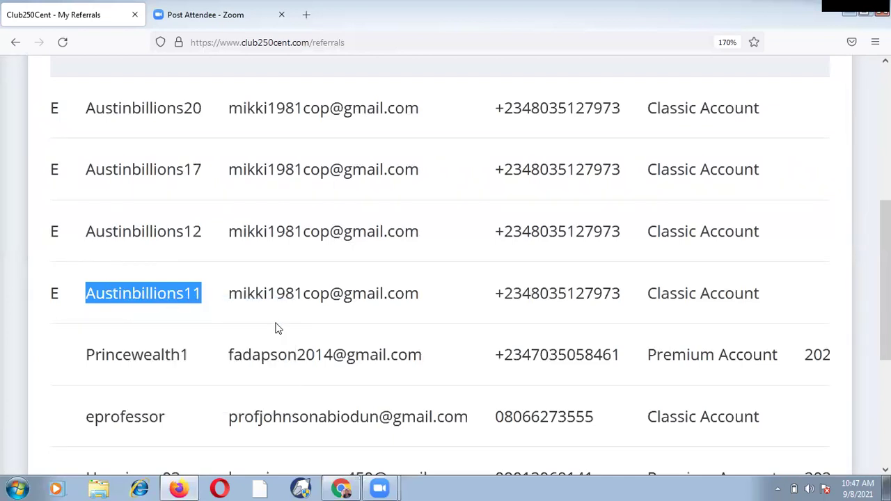
scroll(331, 317, "up", 5)
scroll(331, 316, "down", 3)
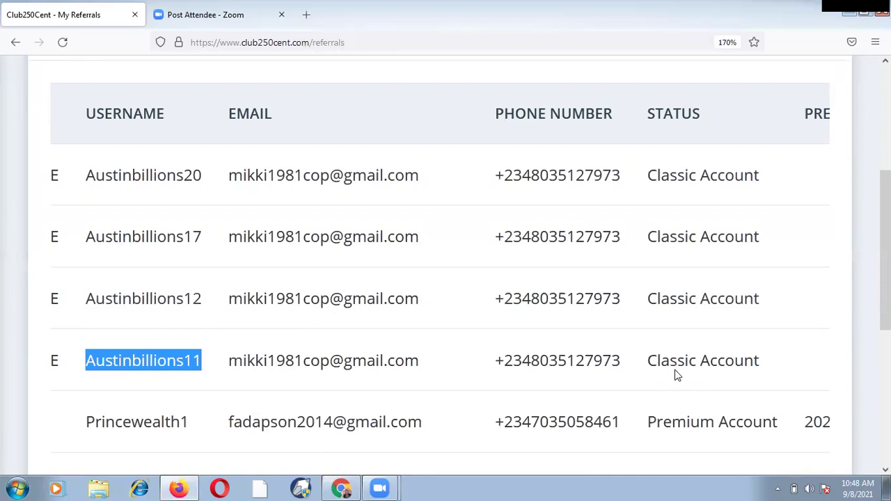
scroll(674, 366, "up", 4)
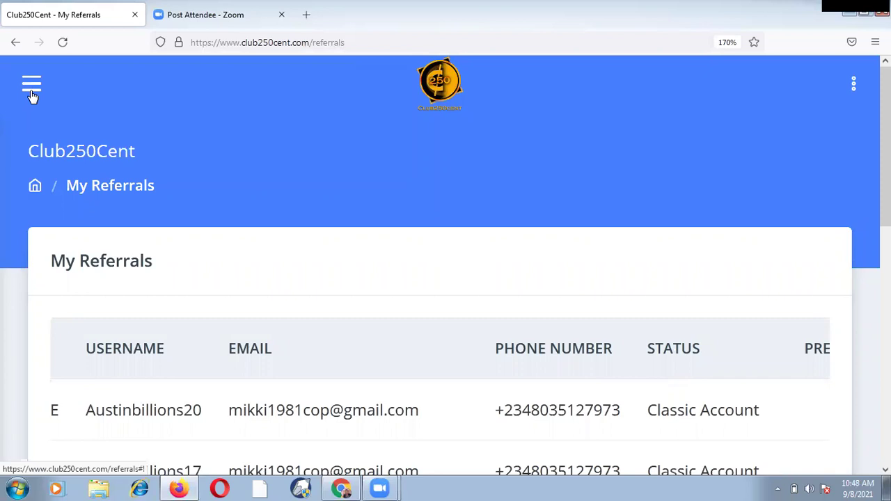
- Log out of the current Club250Cent account from the navigation drawer
left_click(29, 87)
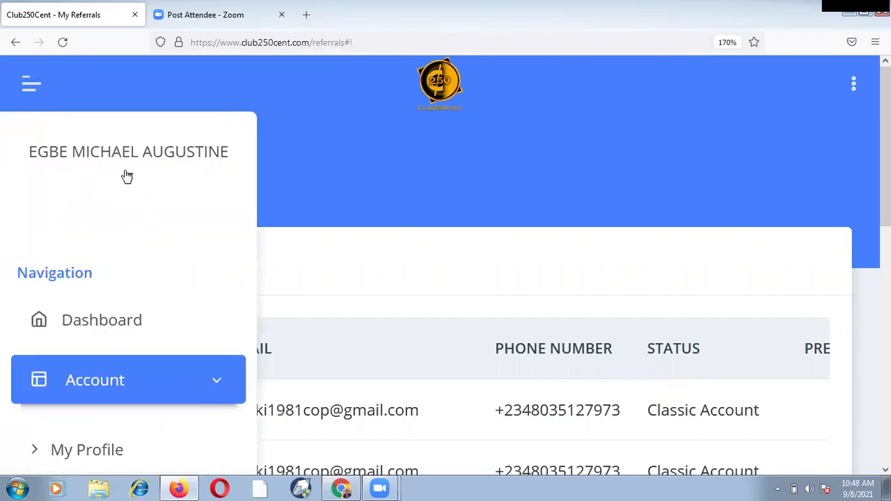
left_click(200, 282)
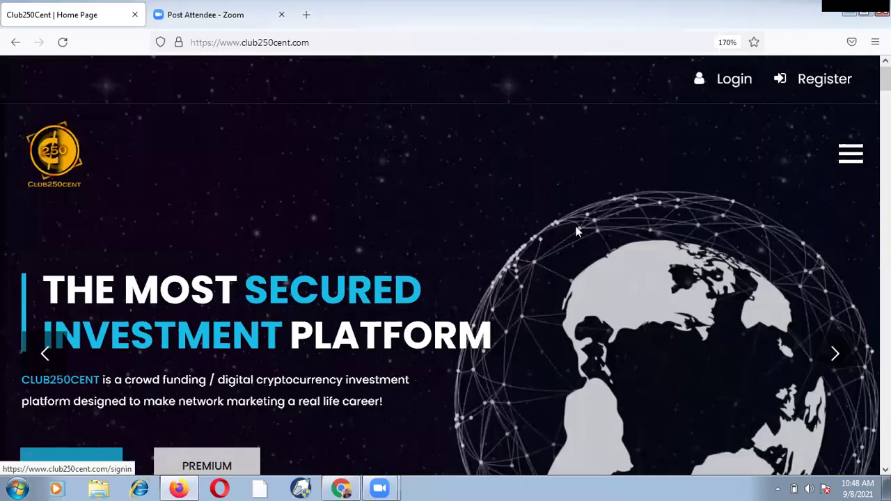
scroll(368, 250, "down", 2)
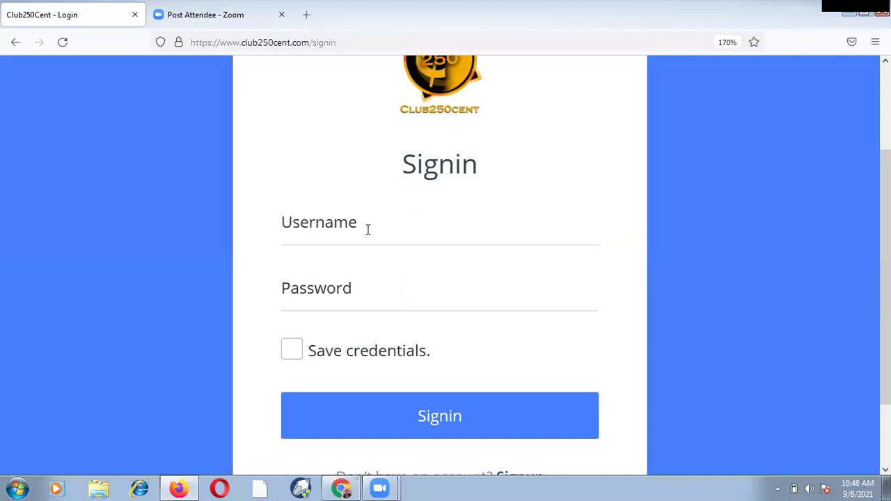
- Sign in with a saved login whose username is edited to end in 1, reaching balance 7.16
left_click(368, 230)
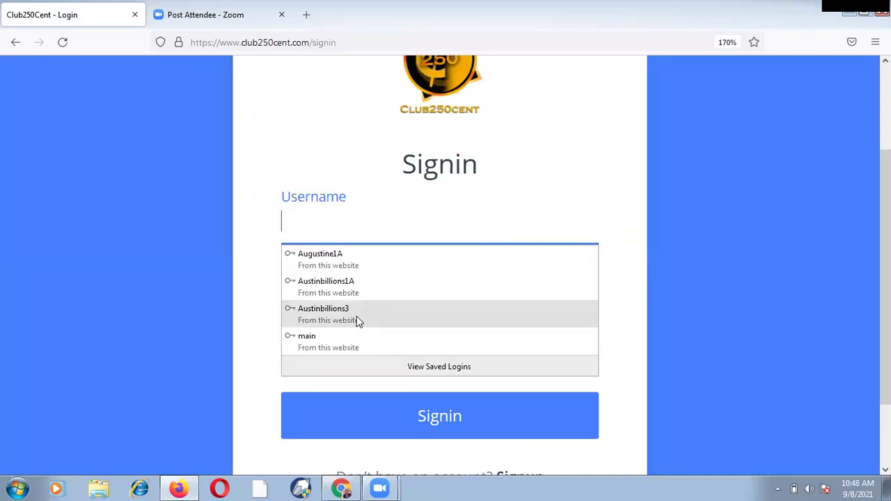
key("Return")
left_click(402, 223)
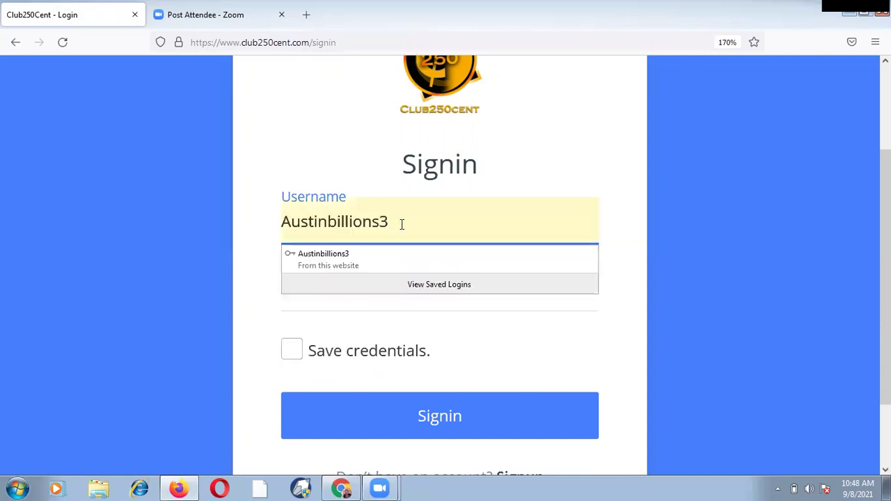
key("BackSpace")
type("1")
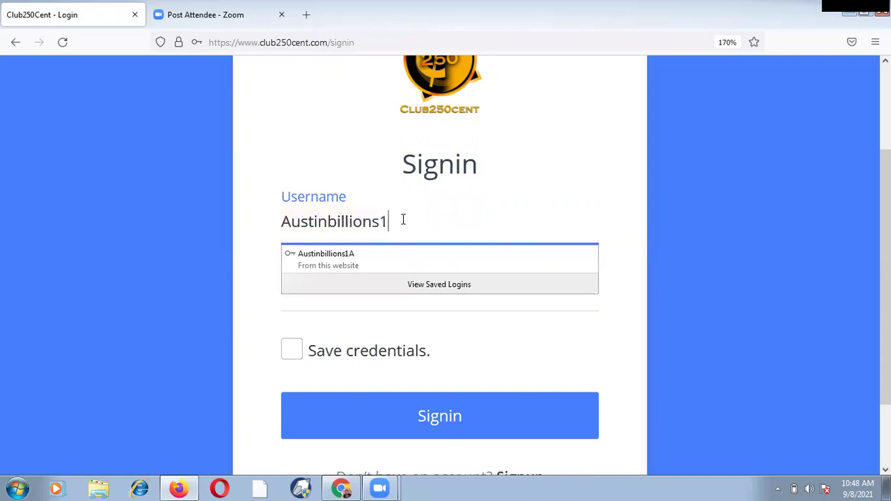
scroll(420, 330, "down", 1)
left_click(421, 333)
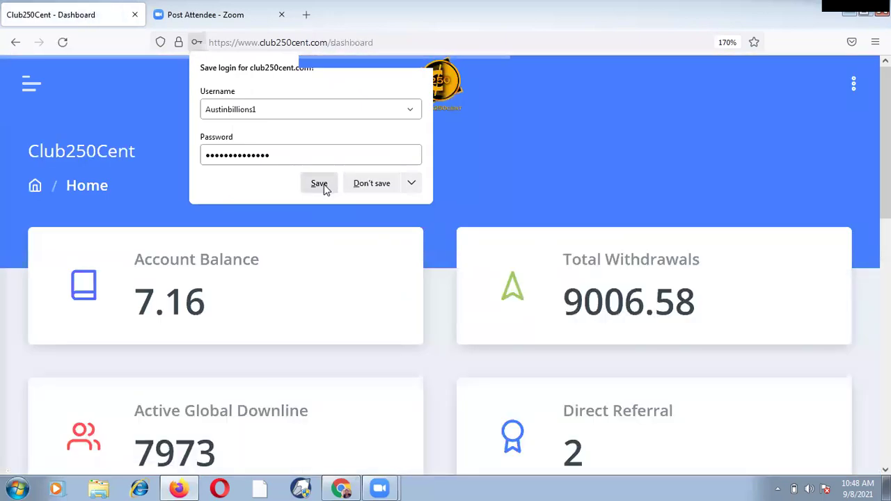
left_click(319, 184)
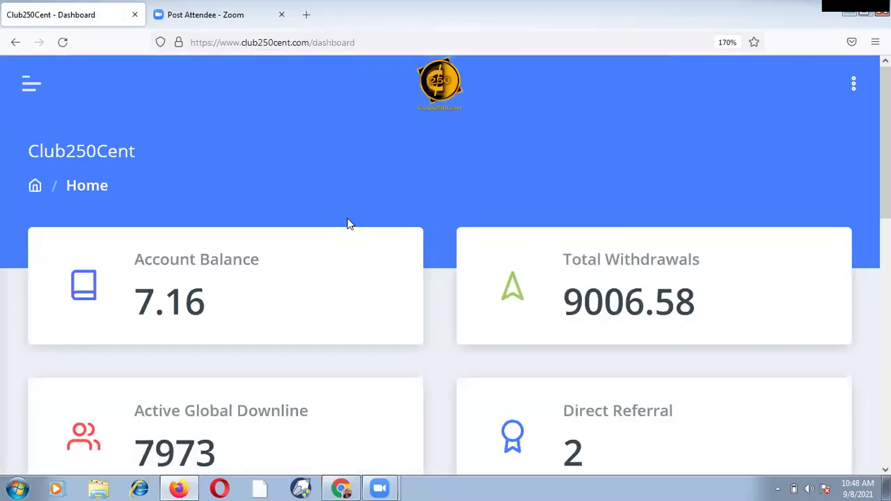
scroll(394, 292, "down", 3)
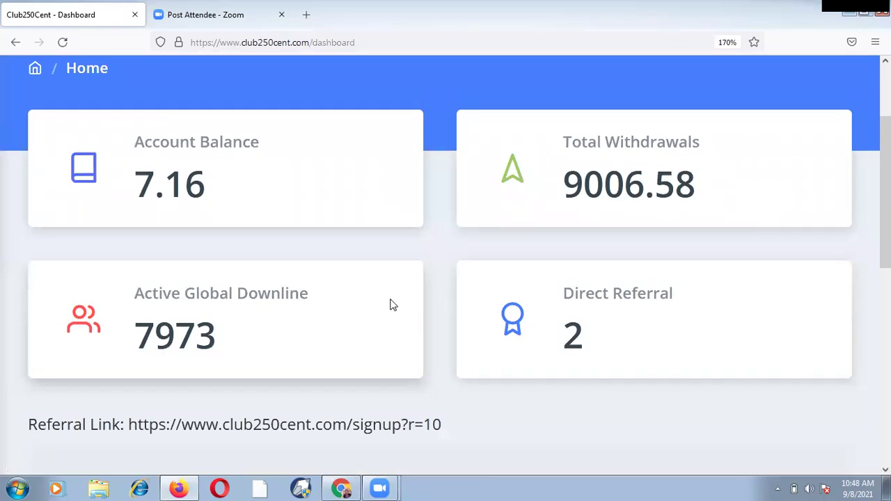
scroll(392, 304, "up", 3)
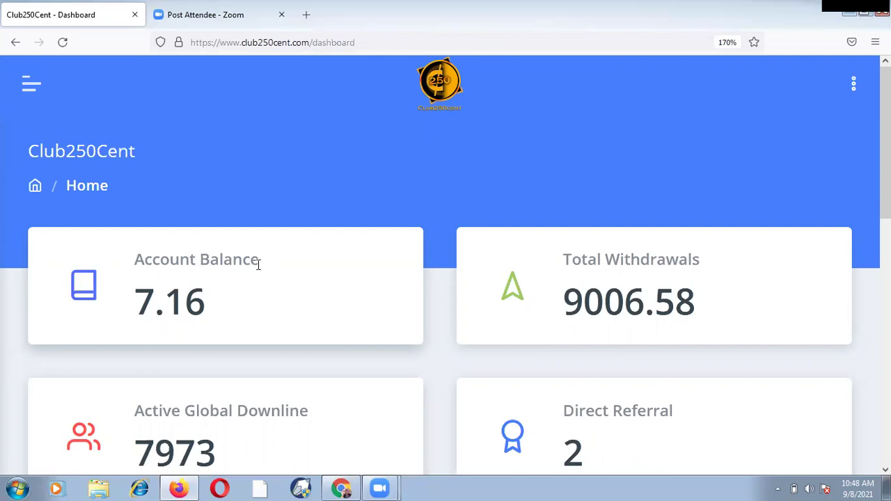
scroll(257, 263, "down", 6)
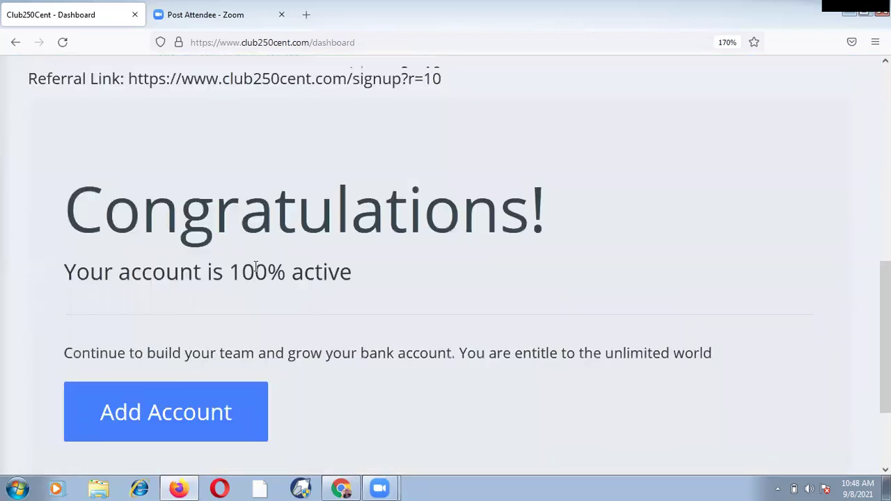
scroll(257, 264, "up", 6)
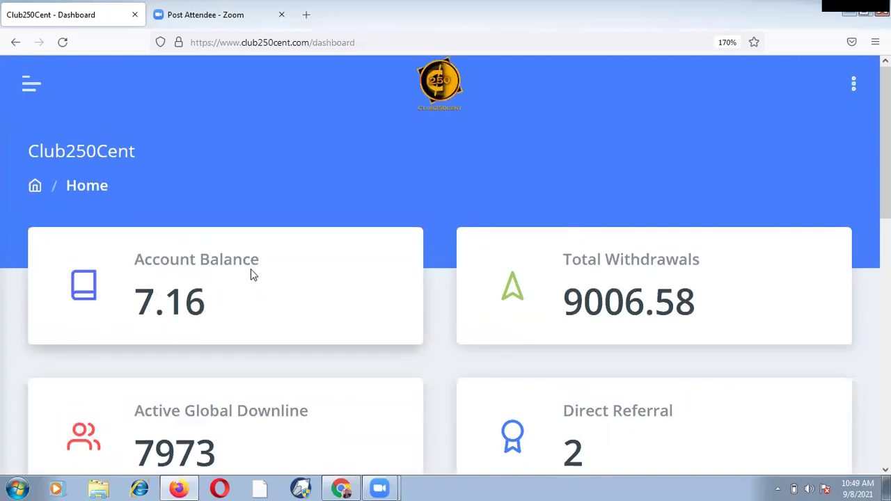
scroll(252, 271, "down", 5)
scroll(252, 277, "down", 5)
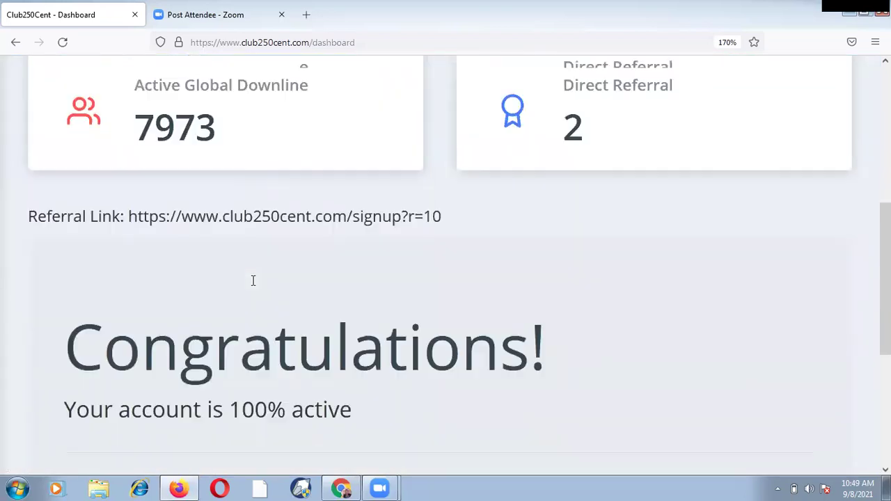
scroll(252, 277, "up", 8)
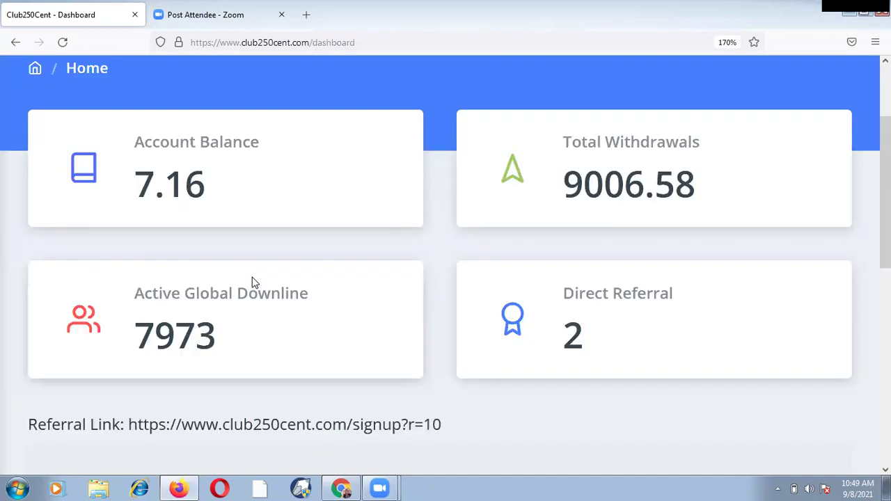
left_click(847, 14)
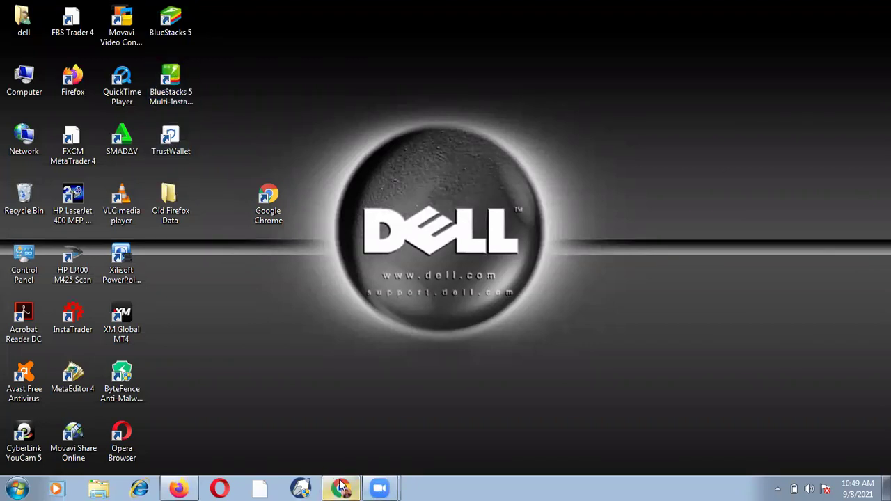
left_click(178, 488)
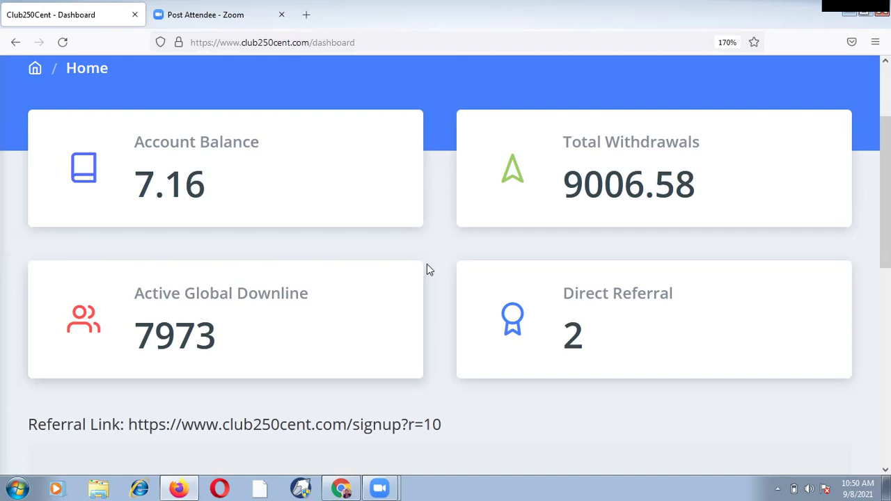
scroll(434, 237, "down", 1)
scroll(437, 254, "up", 2)
scroll(360, 225, "up", 3)
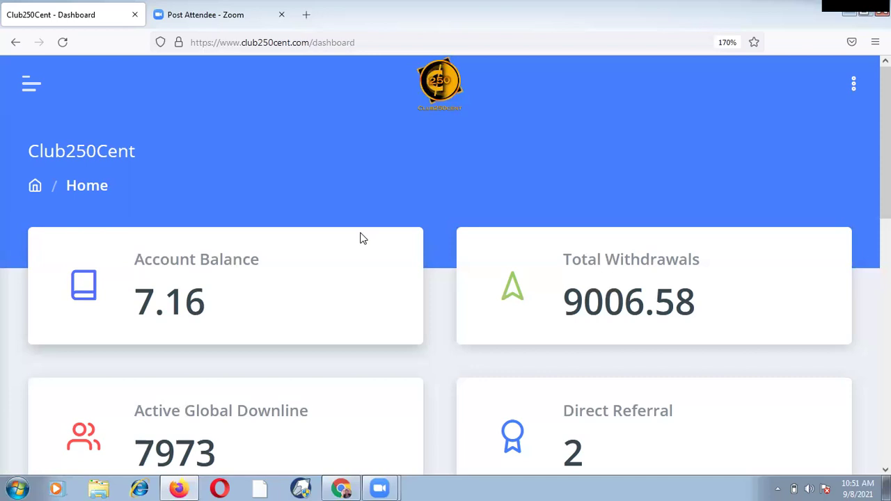
- Start a New Topup and confirm the BNB was sent, raising the balance to 27.11
left_click(31, 89)
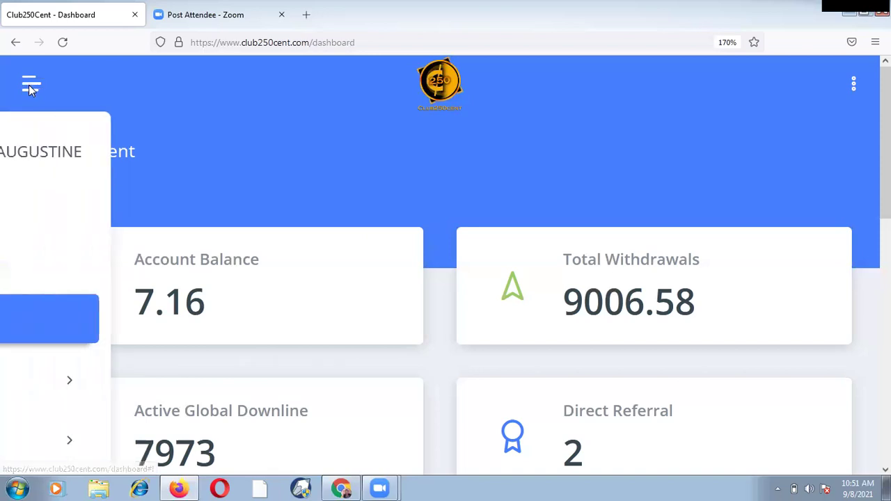
scroll(129, 289, "down", 3)
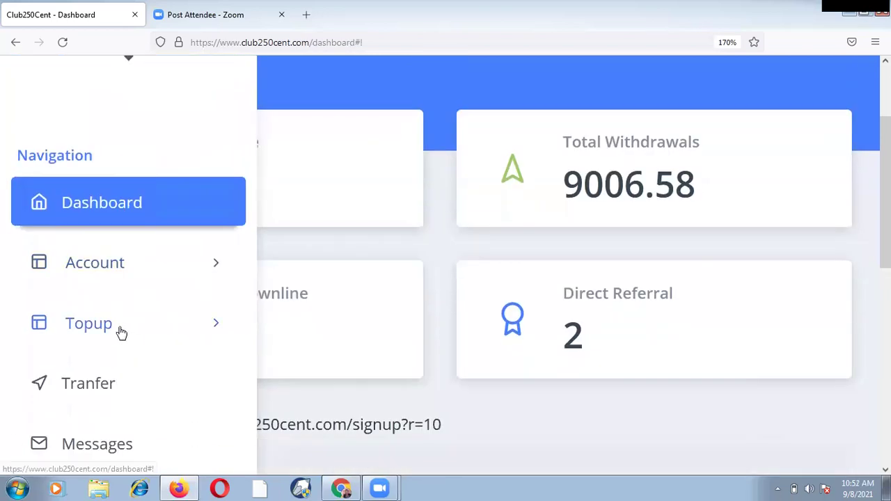
left_click(95, 328)
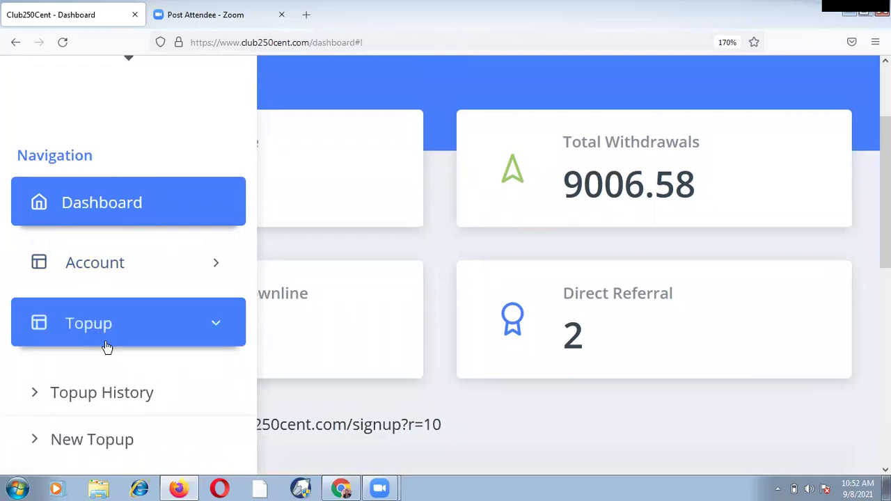
scroll(113, 393, "down", 3)
left_click(112, 333)
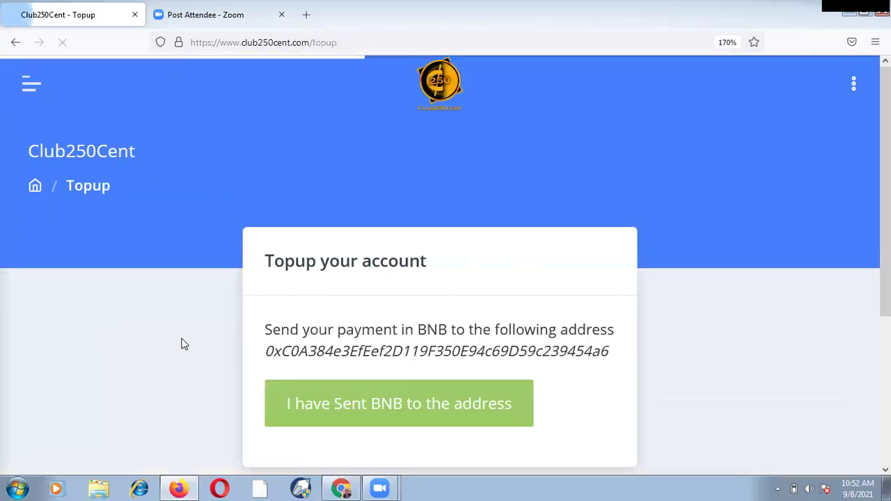
scroll(417, 306, "down", 3)
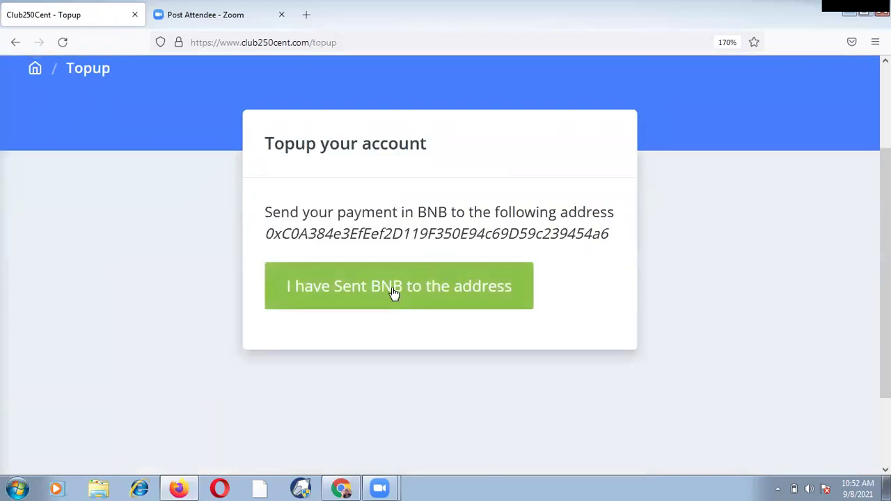
left_click(394, 293)
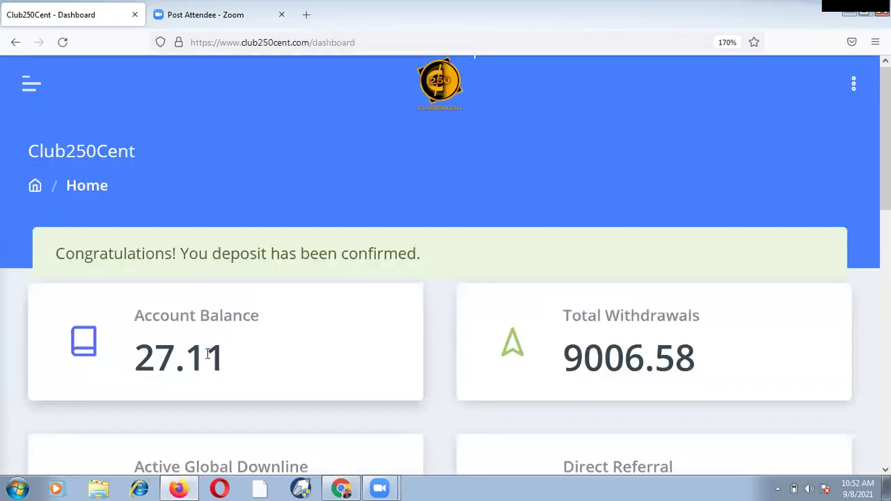
- Scroll through the dashboard cards to check the 27.11 balance and 9006.58 withdrawals
scroll(161, 244, "down", 2)
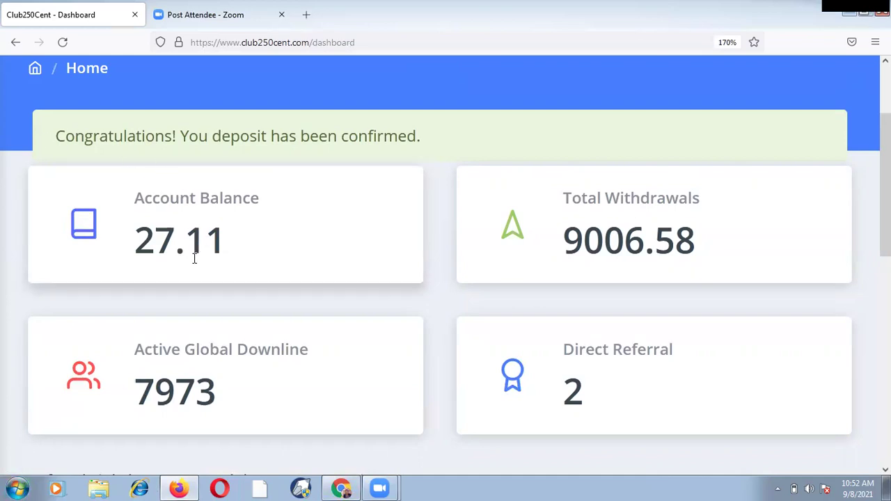
scroll(193, 258, "up", 3)
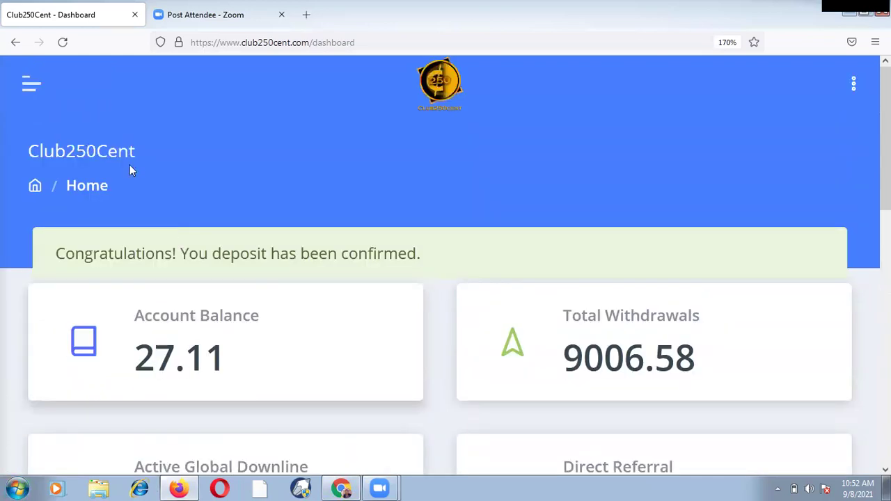
- Go to the Fund Transfer page and open an empty new-transfer form
left_click(30, 86)
scroll(129, 248, "down", 3)
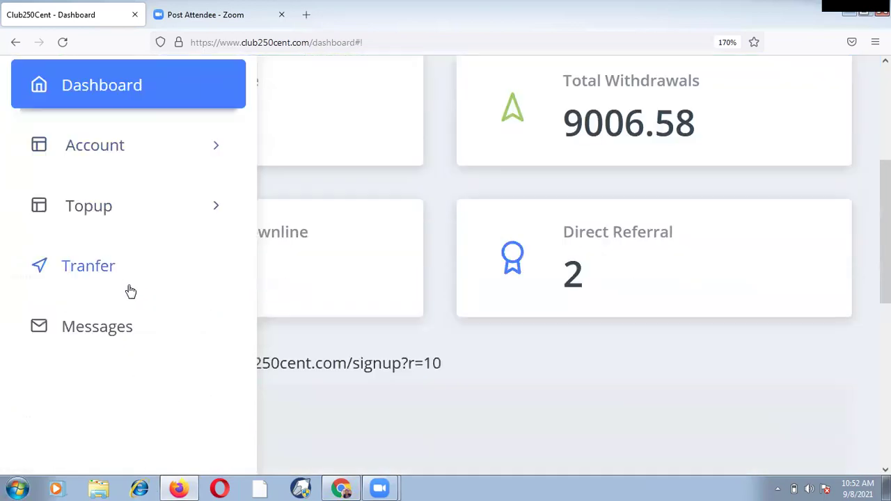
left_click(96, 270)
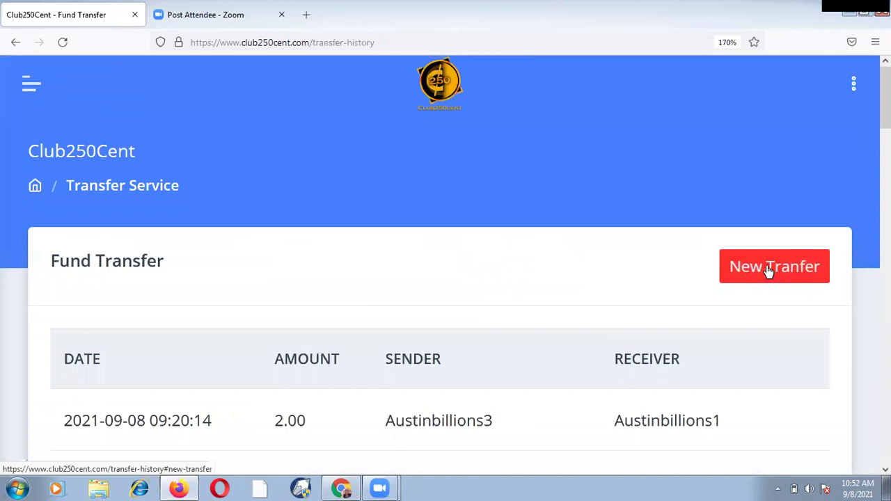
left_click(768, 268)
- Paste the copied username as receiver and transfer an amount of 20
left_click(234, 242)
right_click(236, 240)
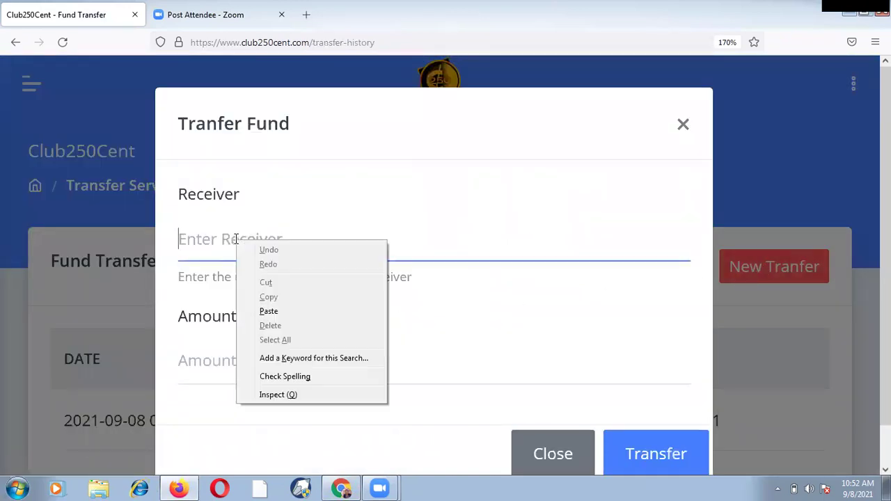
left_click(269, 312)
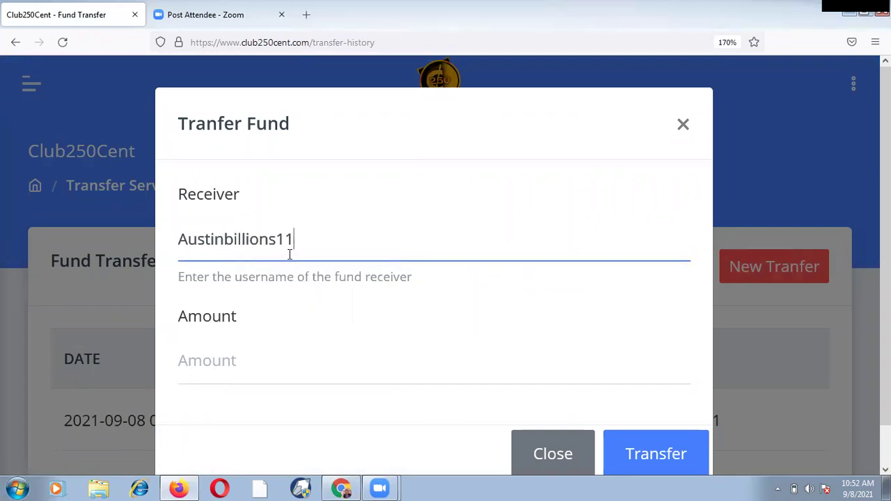
left_click(227, 361)
type("2")
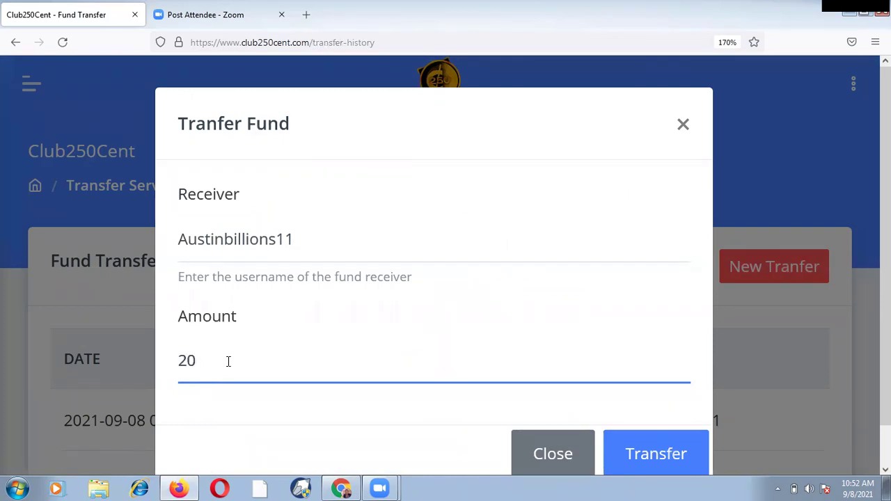
type("0")
scroll(373, 354, "down", 1)
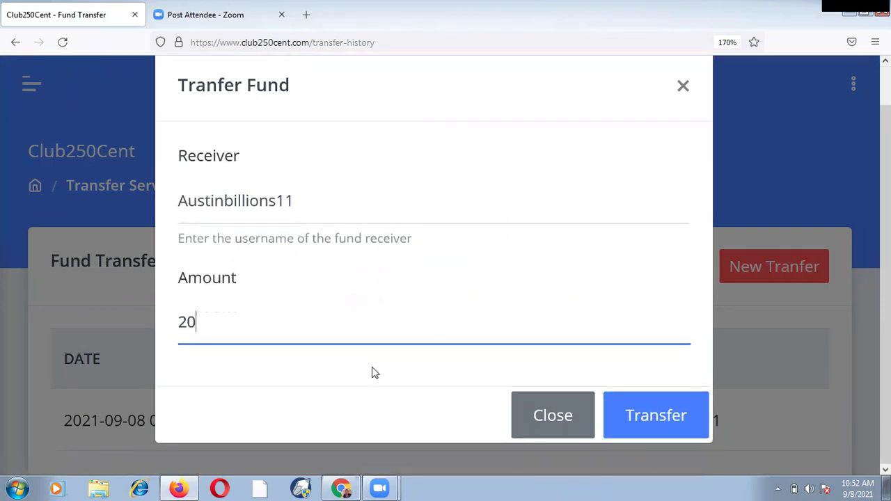
left_click(655, 416)
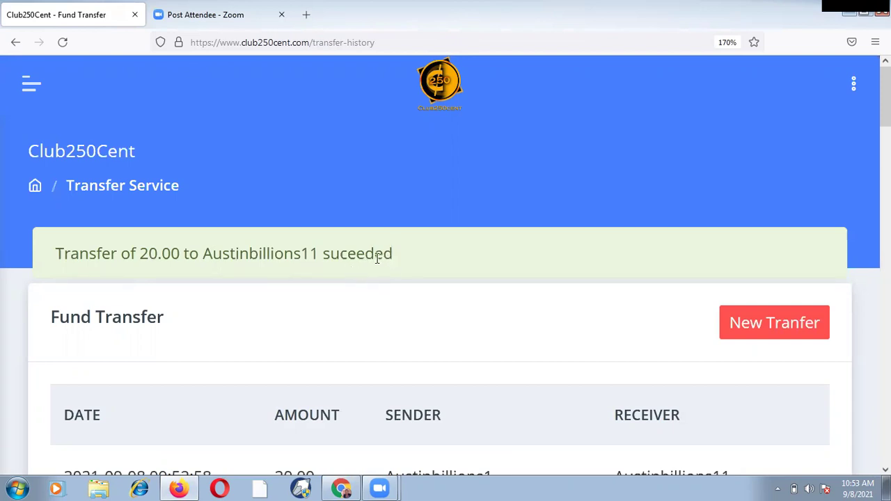
- Log out of the sending account through the sidebar's profile options
left_click(32, 87)
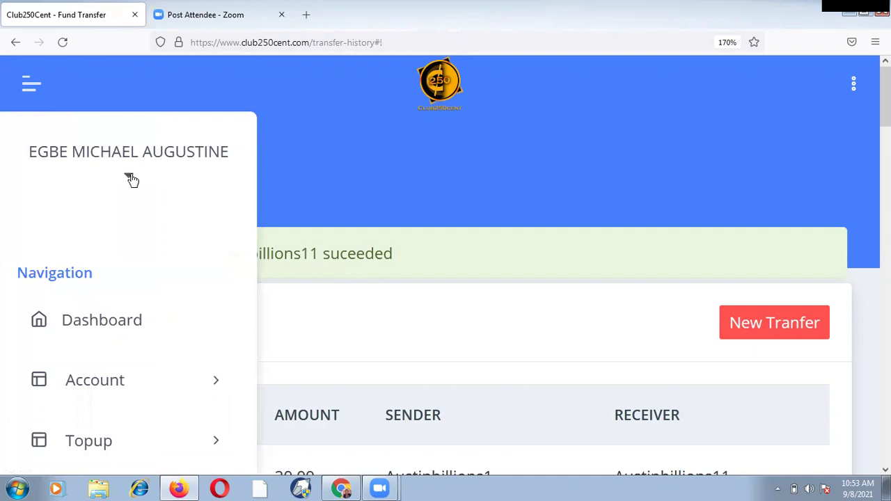
left_click(129, 177)
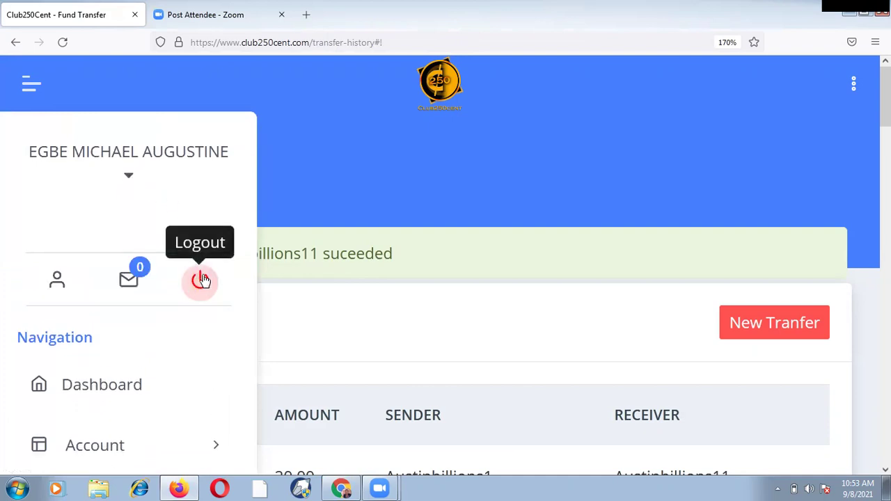
left_click(201, 277)
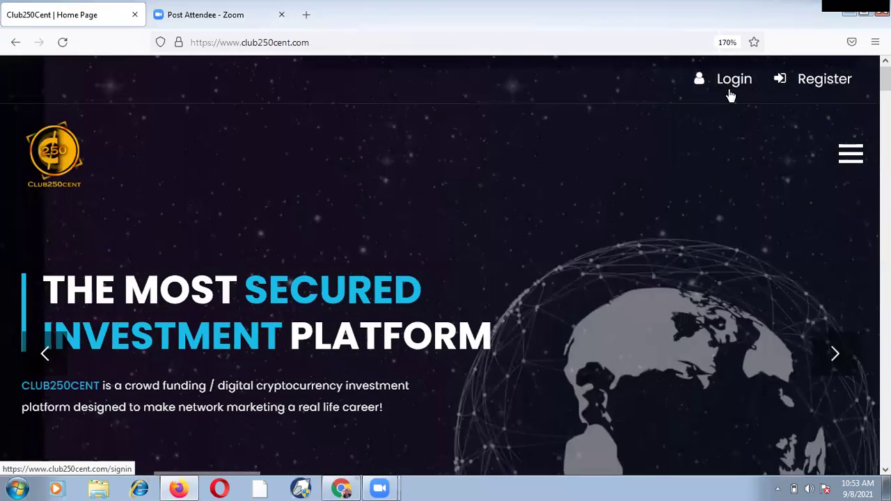
- Sign in with a saved login edited to end in 11, declining to save the login
left_click(730, 85)
scroll(351, 292, "down", 2)
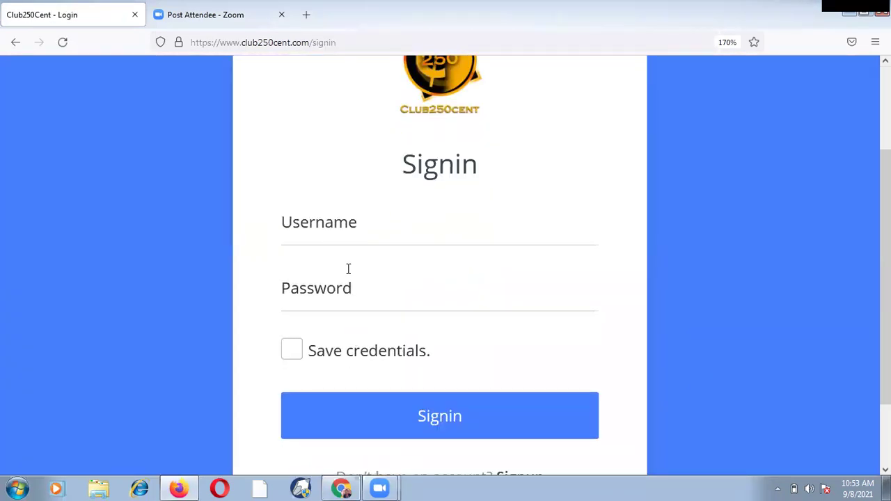
left_click(363, 228)
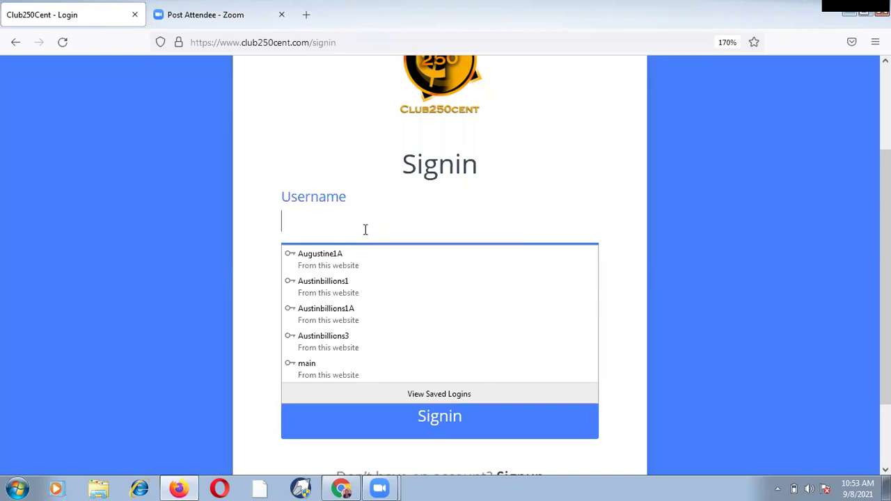
left_click(356, 341)
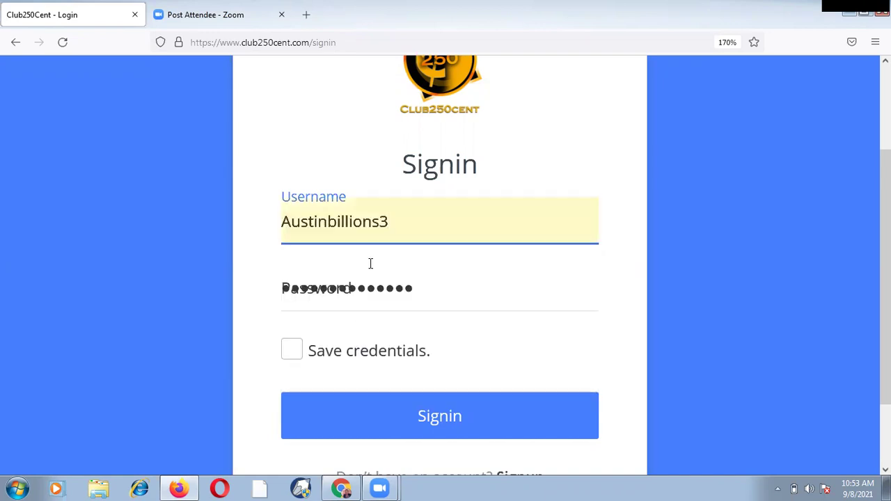
left_click(402, 221)
key("BackSpace")
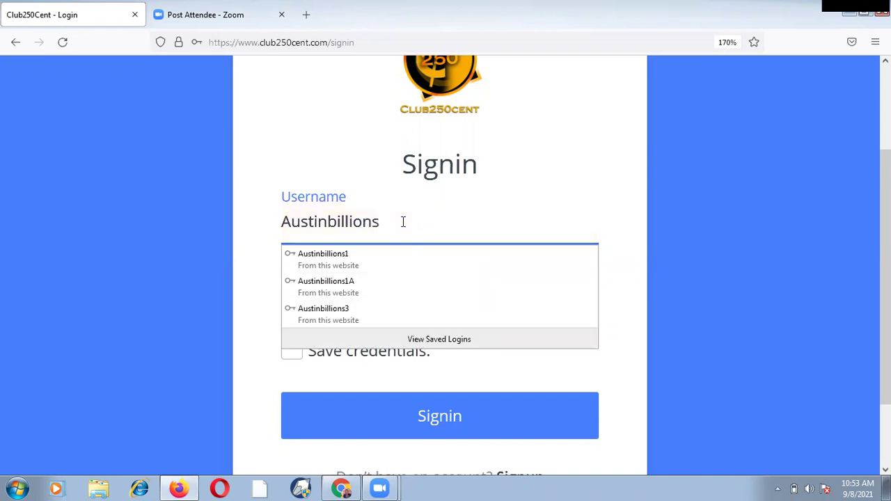
type("11")
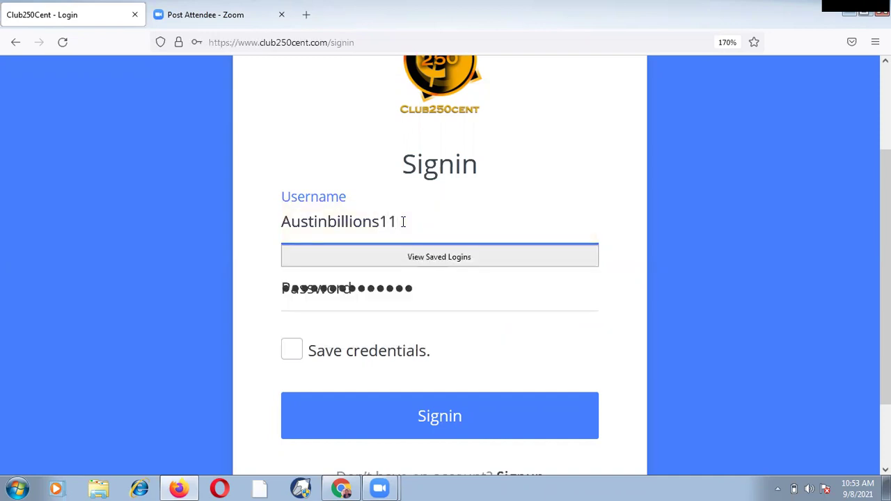
left_click(616, 181)
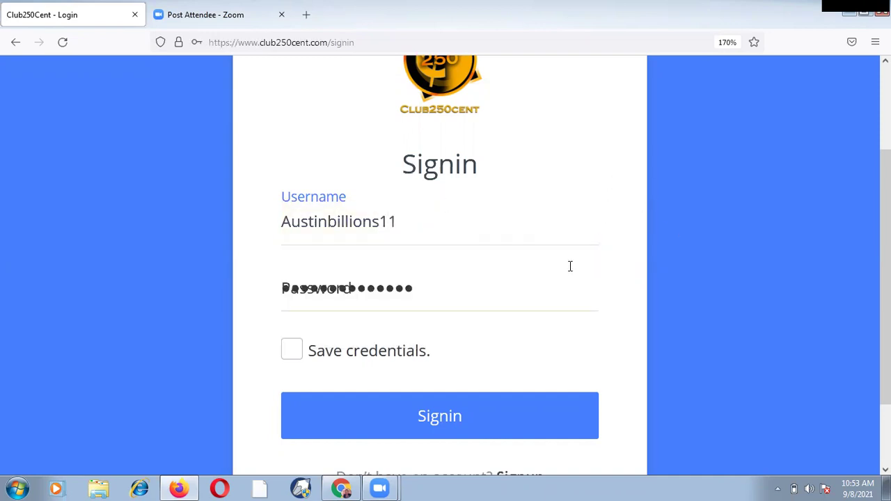
left_click(456, 423)
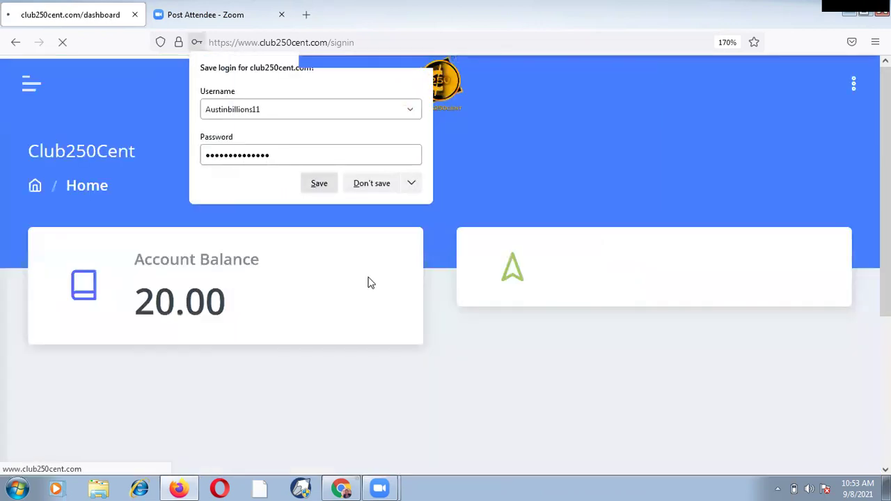
left_click(321, 184)
scroll(376, 316, "down", 3)
scroll(255, 258, "up", 3)
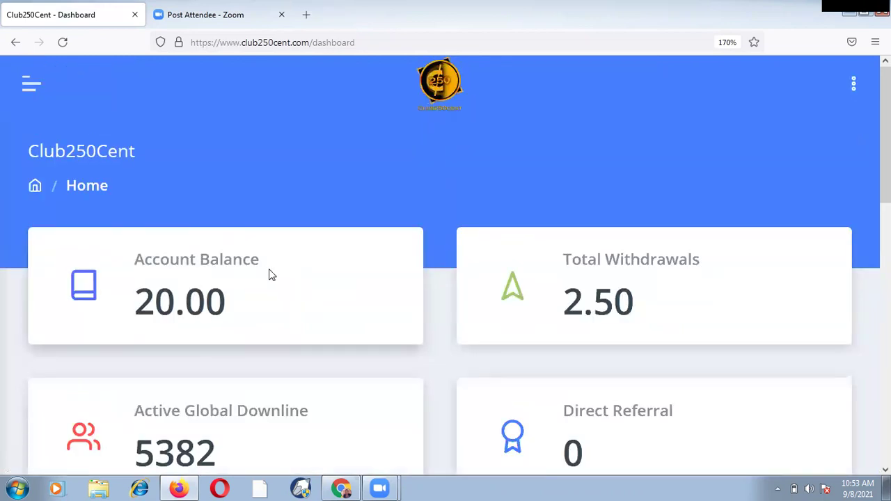
scroll(273, 275, "down", 10)
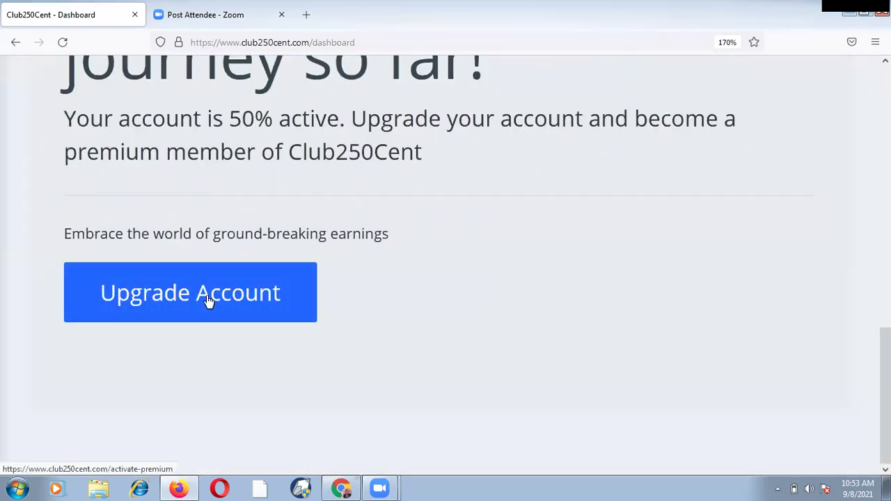
scroll(285, 233, "up", 10)
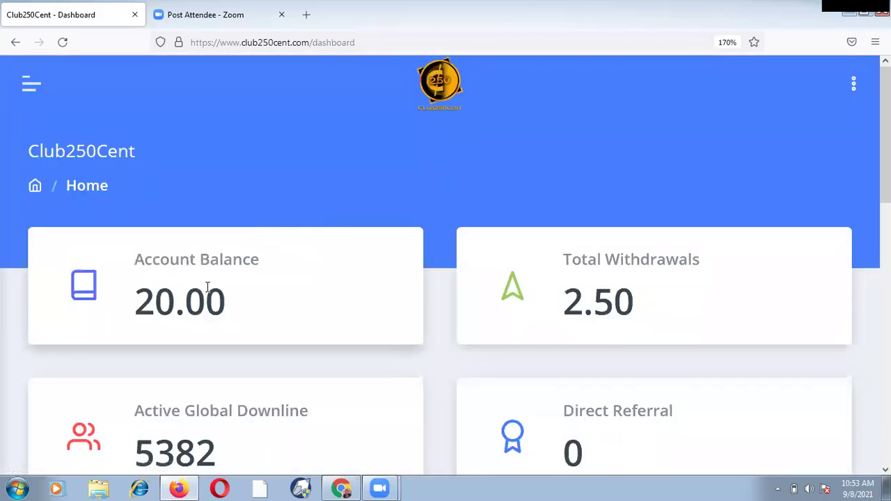
scroll(208, 287, "down", 3)
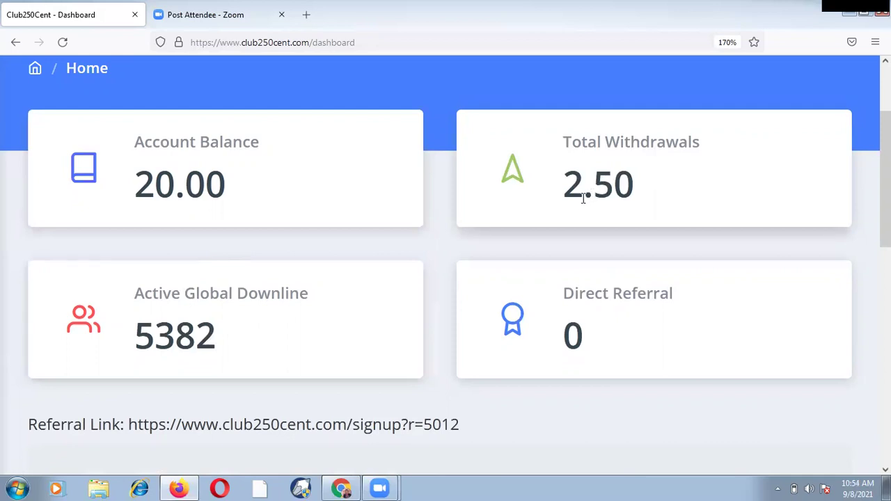
scroll(515, 252, "down", 8)
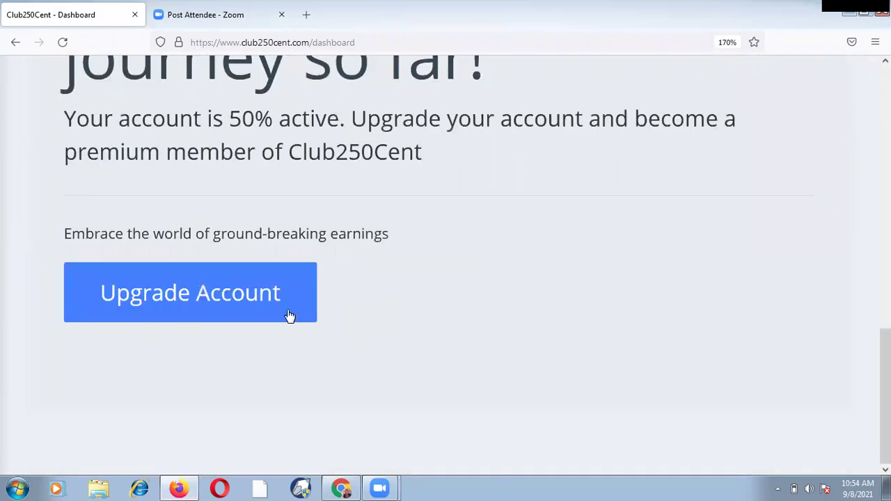
- Upgrade to premium and check the balance is now 0.00 with withdrawals at 22.50
left_click(208, 296)
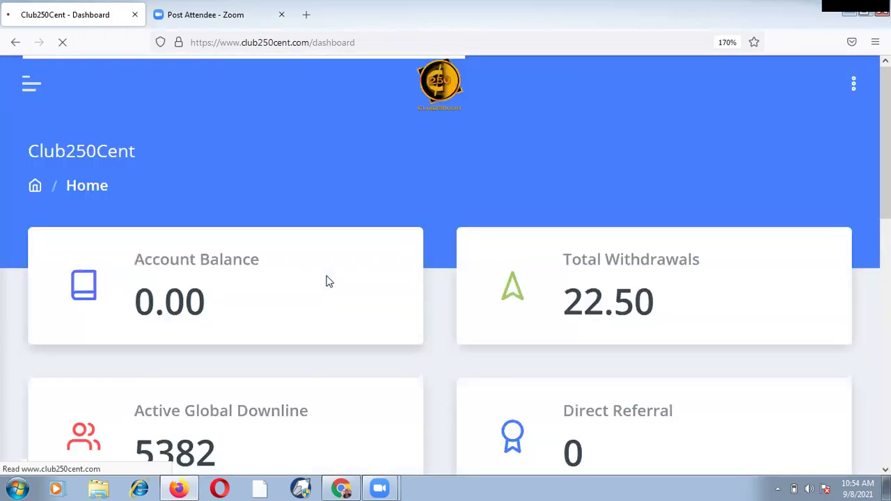
scroll(491, 288, "down", 3)
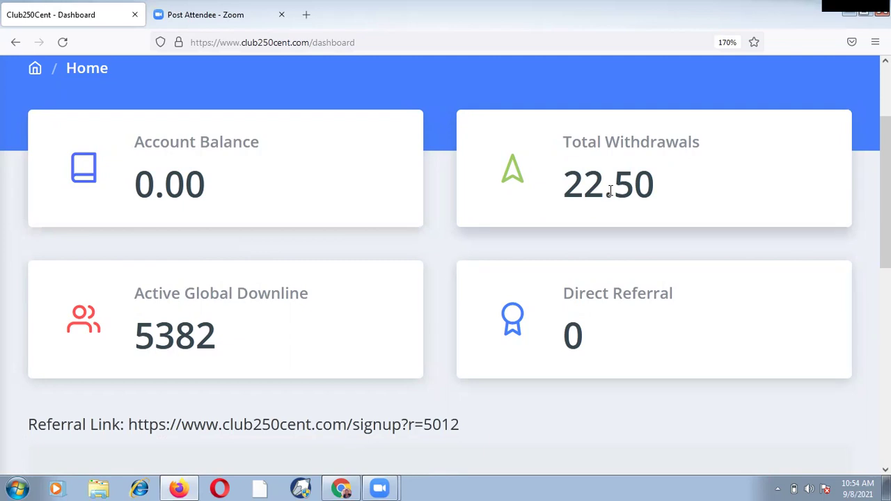
scroll(604, 197, "up", 2)
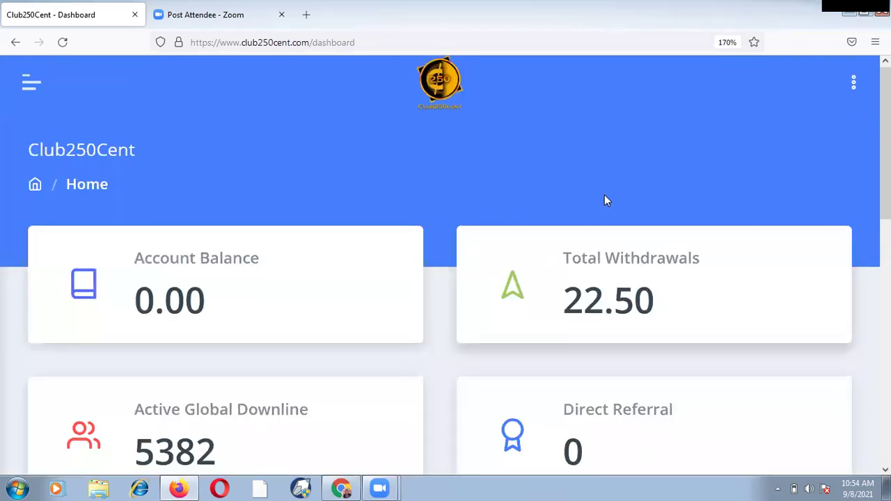
scroll(602, 203, "down", 5)
scroll(446, 183, "up", 4)
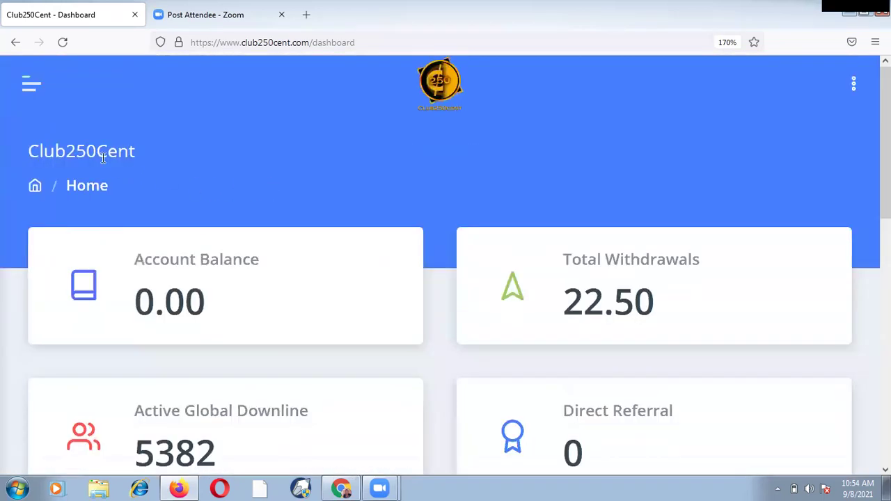
- Go to the Money Flow page under Account in the sidebar
left_click(31, 85)
scroll(66, 146, "down", 5)
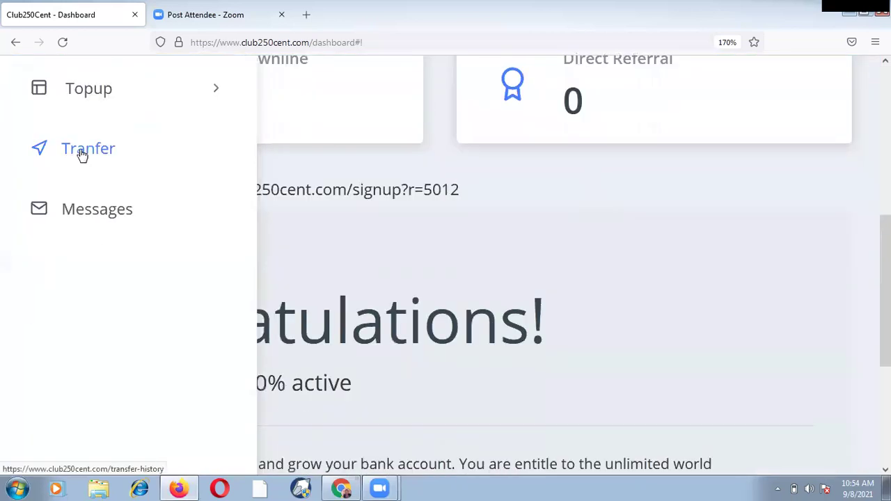
scroll(84, 156, "up", 2)
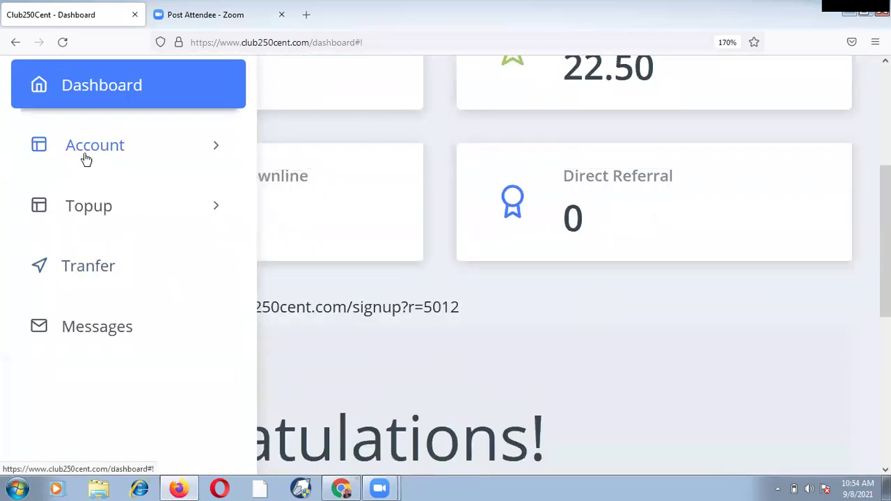
left_click(122, 151)
scroll(129, 208, "down", 5)
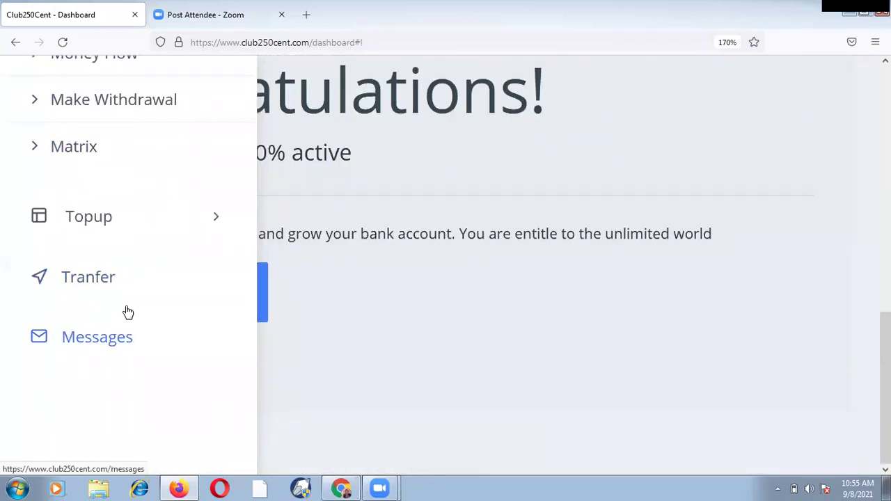
scroll(125, 309, "up", 2)
left_click(104, 172)
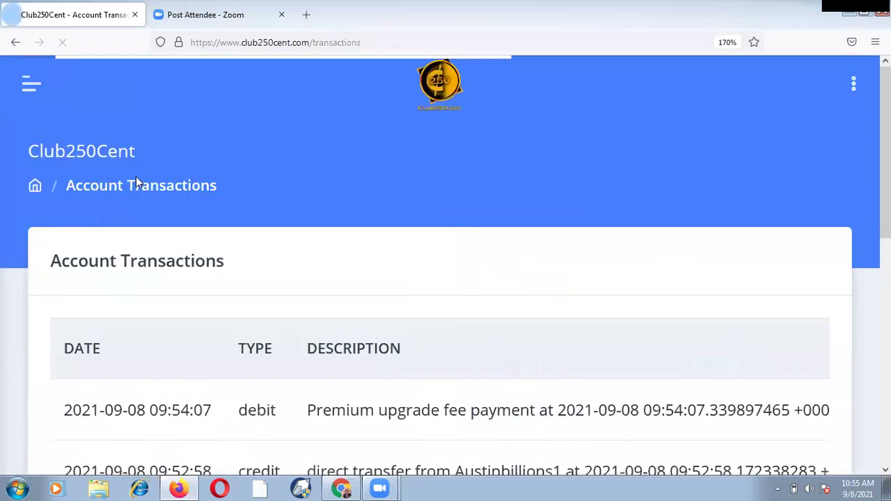
- Select the 20.00 direct-transfer credit row below the 20.00 premium upgrade fee debit
scroll(418, 208, "down", 3)
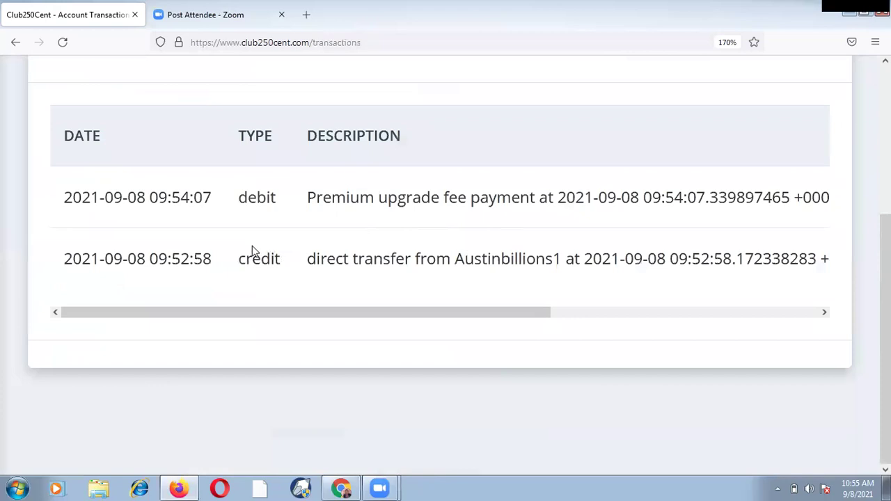
left_click_drag(248, 313, 25, 43)
left_click_drag(353, 313, 49, 313)
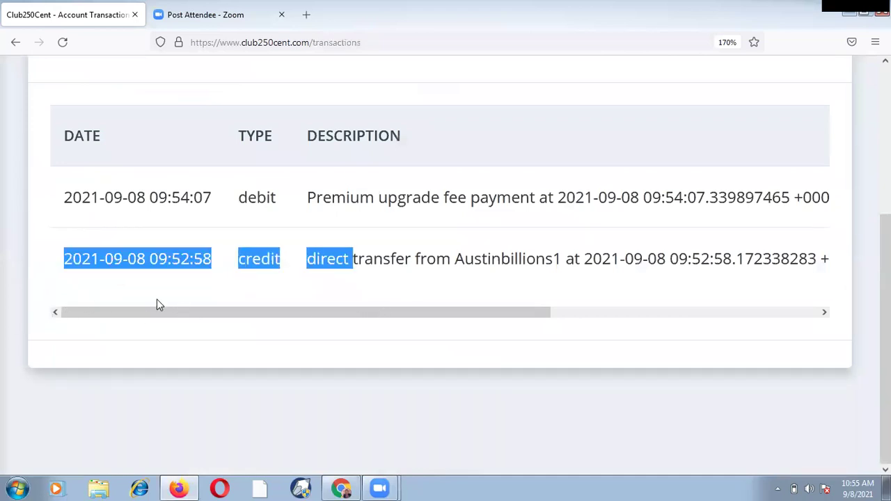
- Log out of the current account from the user options in the sidebar
scroll(262, 173, "up", 3)
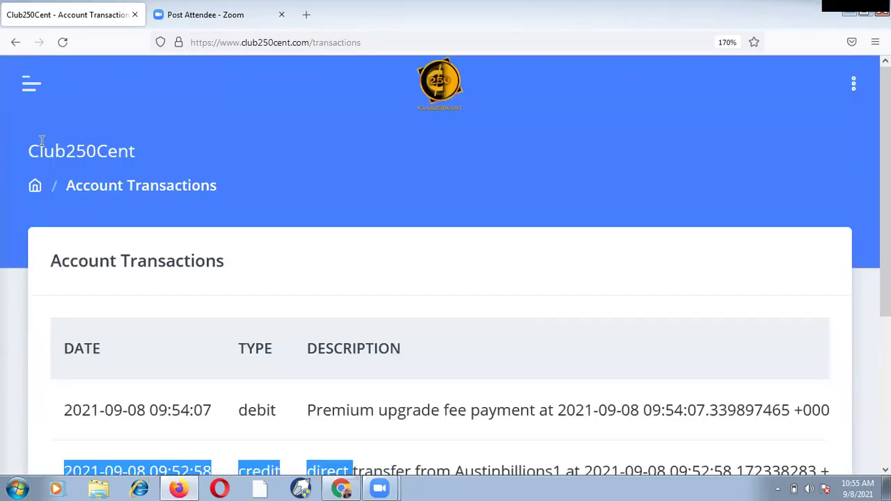
left_click(26, 83)
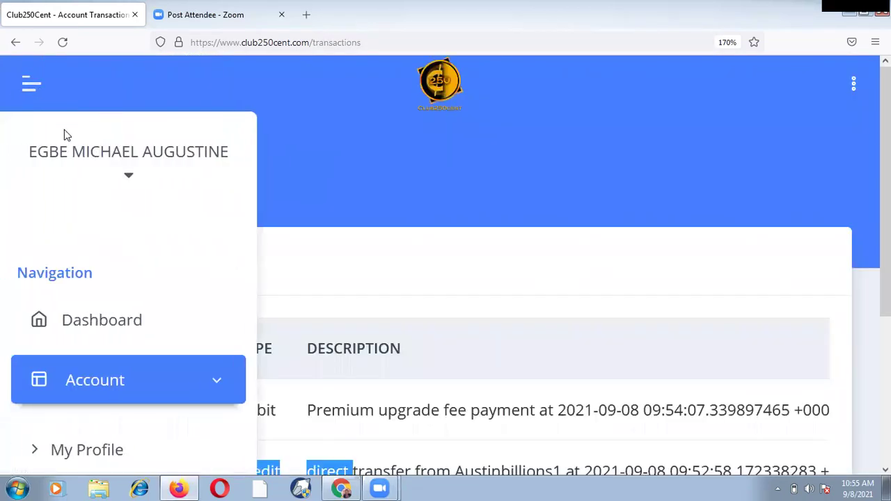
left_click(128, 179)
left_click(200, 280)
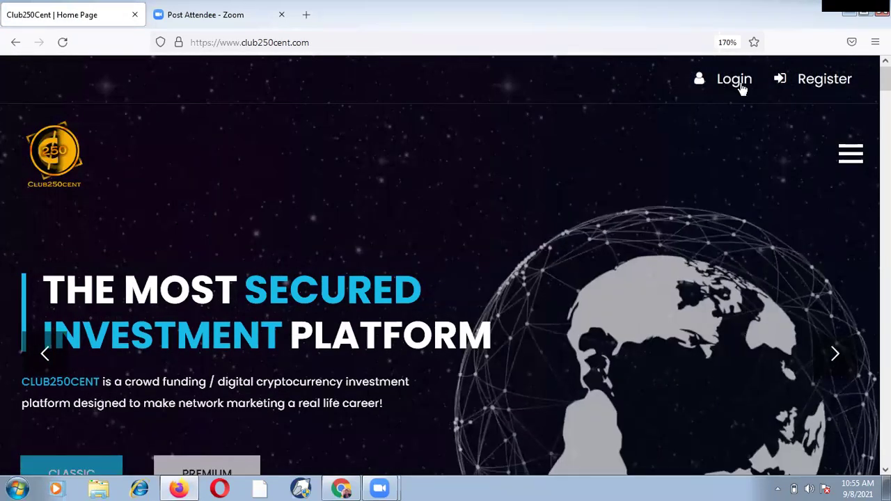
- Autofill the sign-in form's username and password from a saved Firefox login
left_click(736, 82)
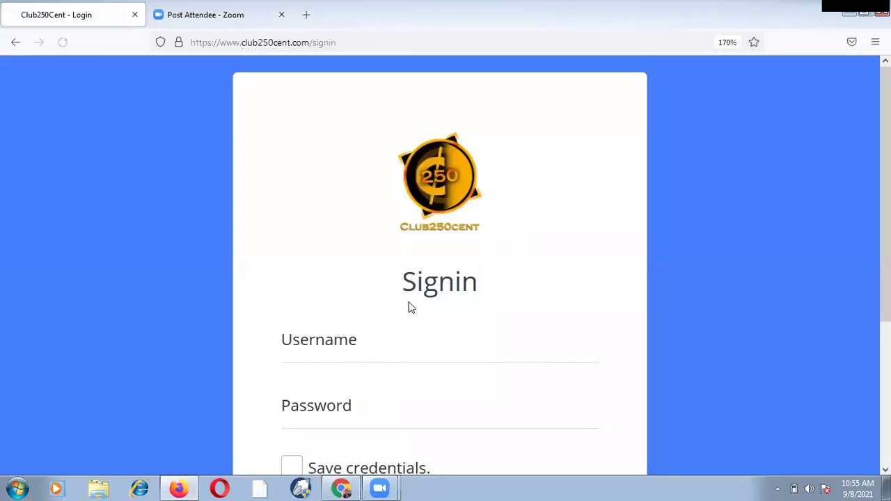
left_click(375, 346)
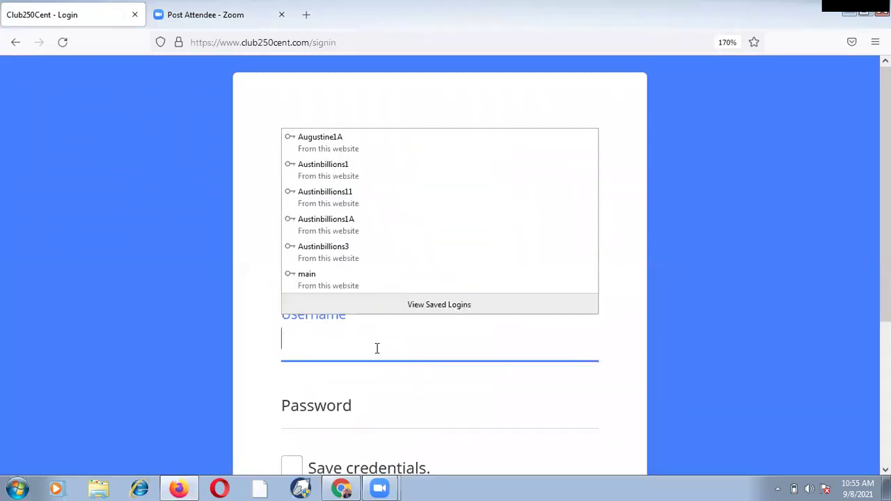
left_click(358, 251)
scroll(359, 209, "down", 3)
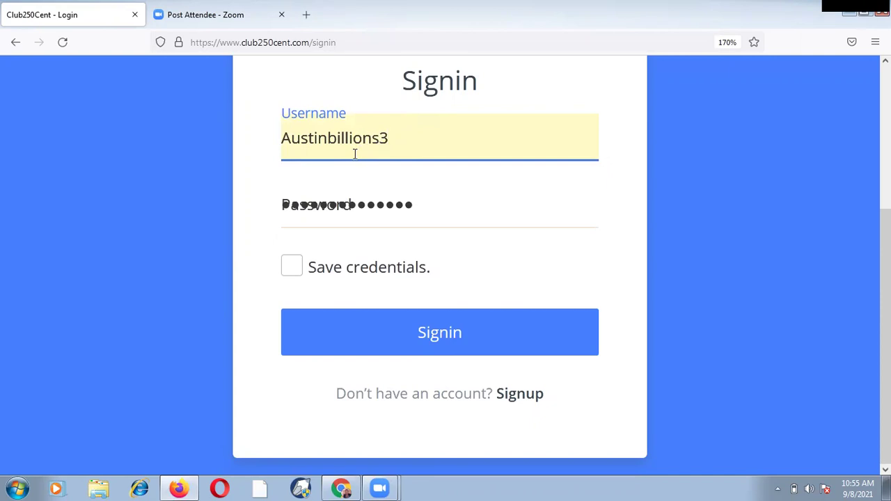
- Sign in and review the dashboard showing balance 0.68 and withdrawals 116.60
left_click(431, 338)
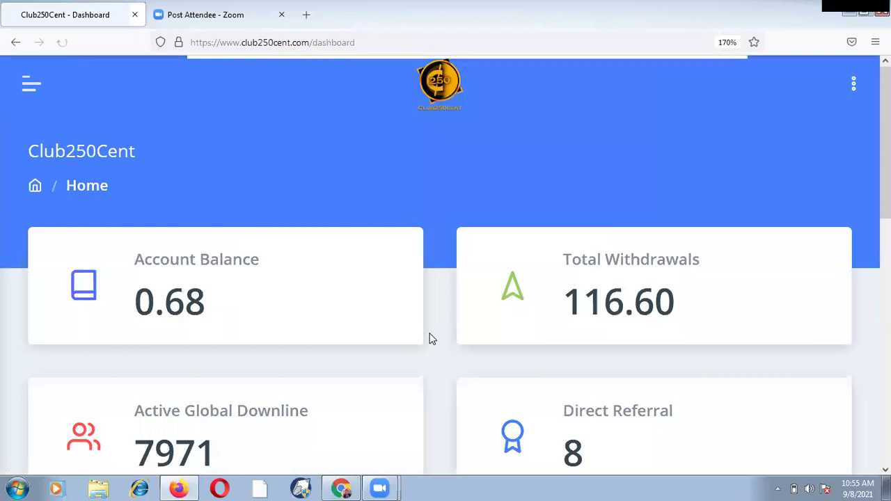
scroll(432, 339, "down", 3)
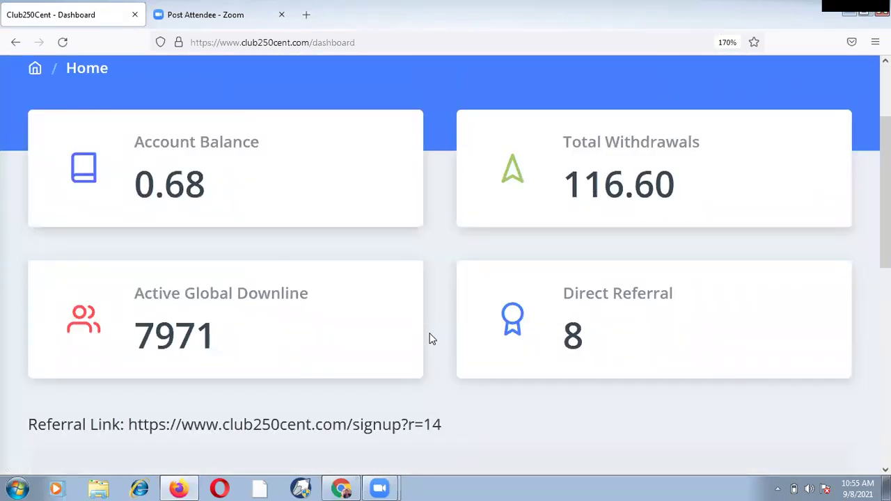
scroll(431, 338, "down", 3)
scroll(432, 339, "up", 6)
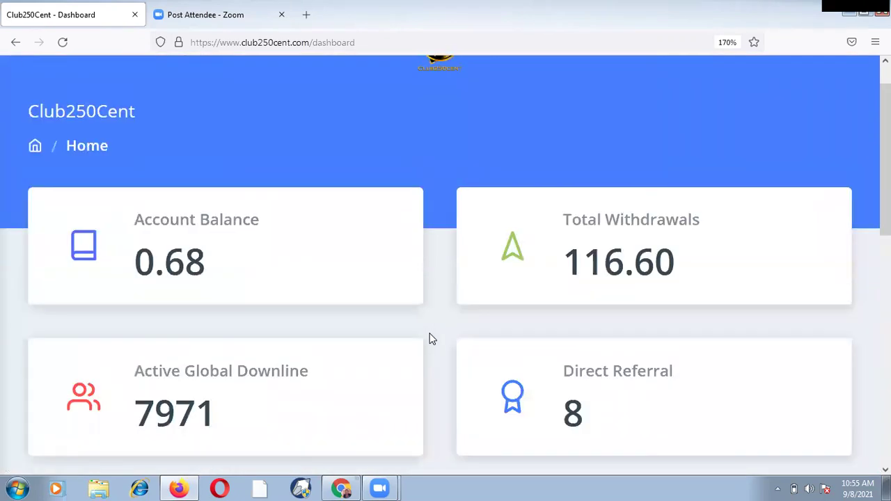
scroll(426, 327, "down", 3)
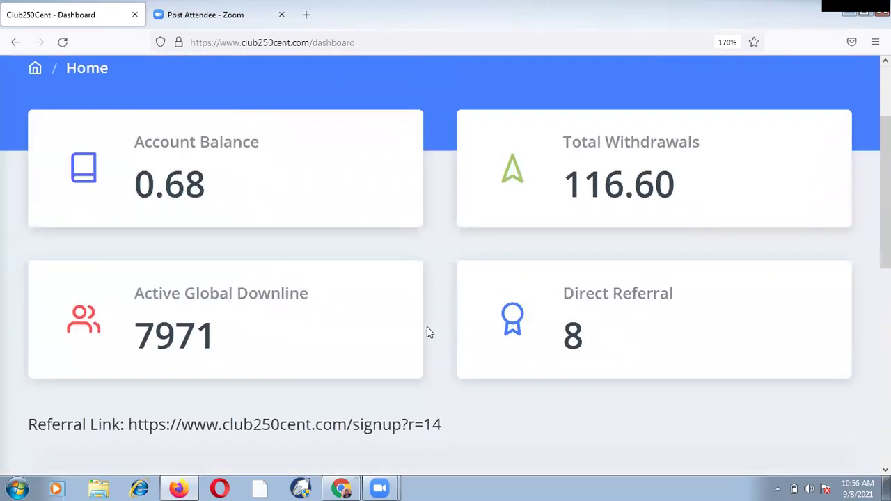
scroll(416, 322, "up", 3)
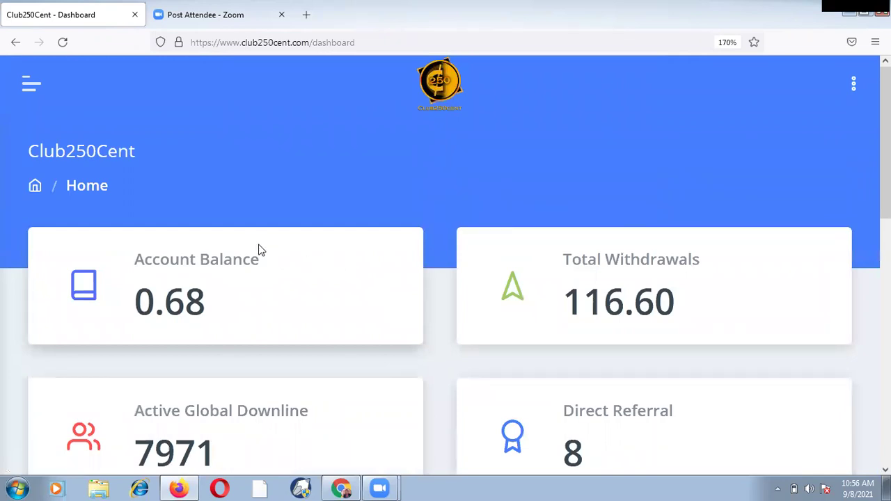
- Expand the Account section in the sidebar to list its pages
left_click(31, 86)
scroll(121, 294, "down", 3)
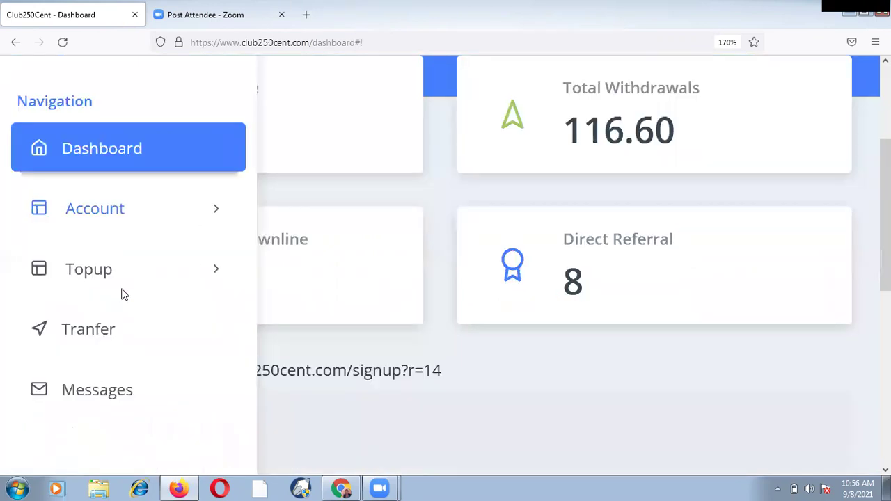
scroll(122, 294, "down", 5)
scroll(124, 300, "up", 4)
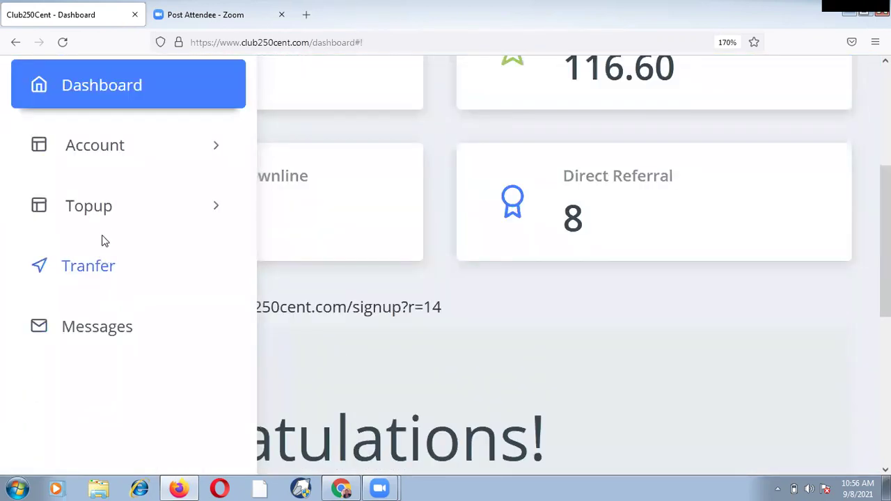
left_click(145, 147)
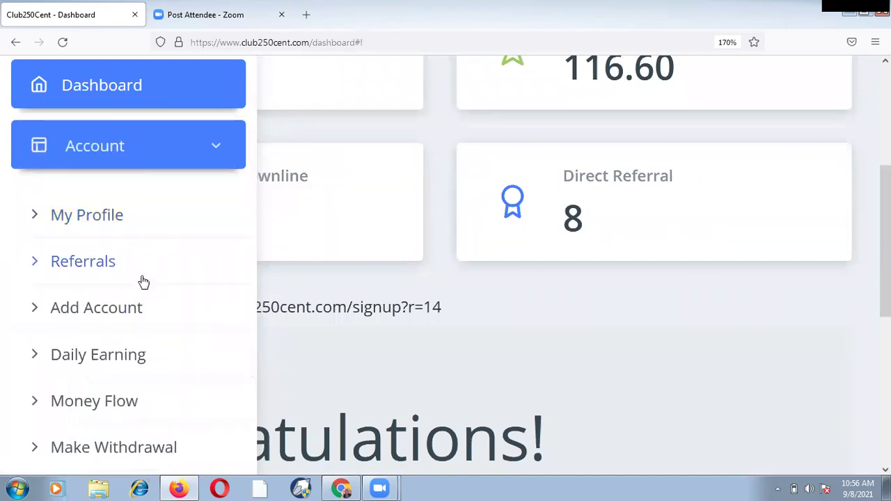
scroll(141, 283, "down", 2)
- View the Base Matrix tree: top member at level 3 with all six slots Empty
left_click(82, 381)
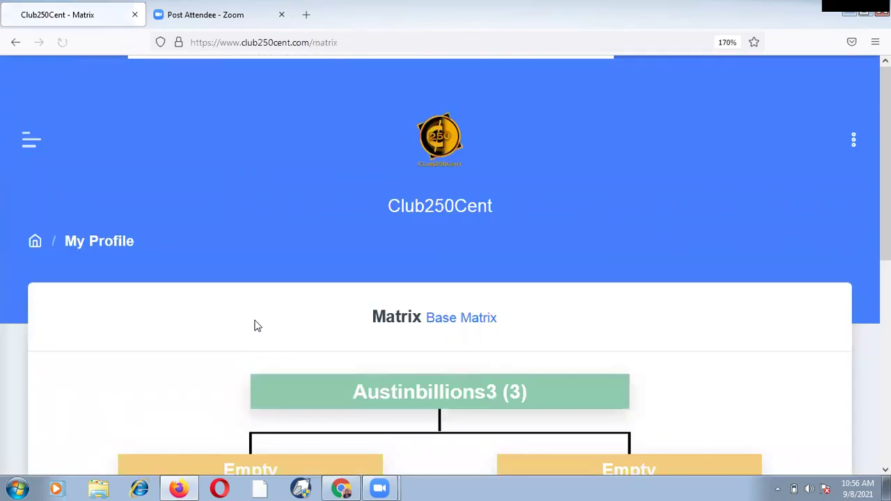
scroll(255, 325, "down", 2)
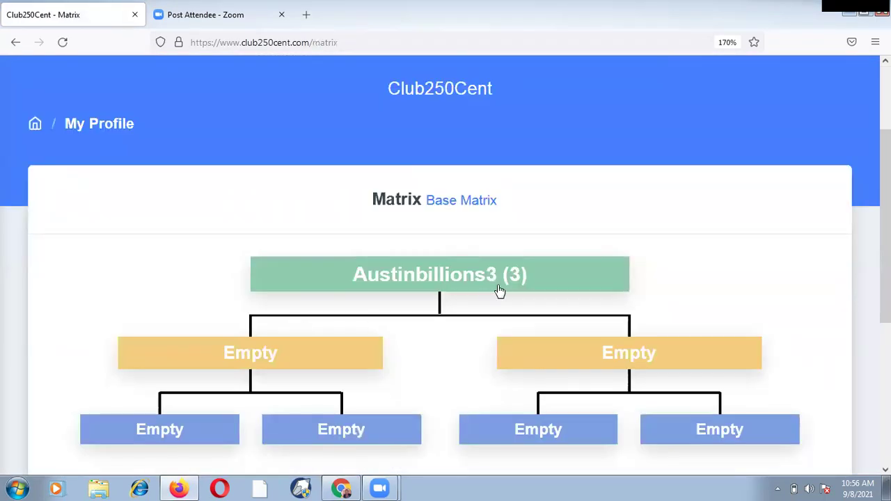
scroll(459, 183, "down", 2)
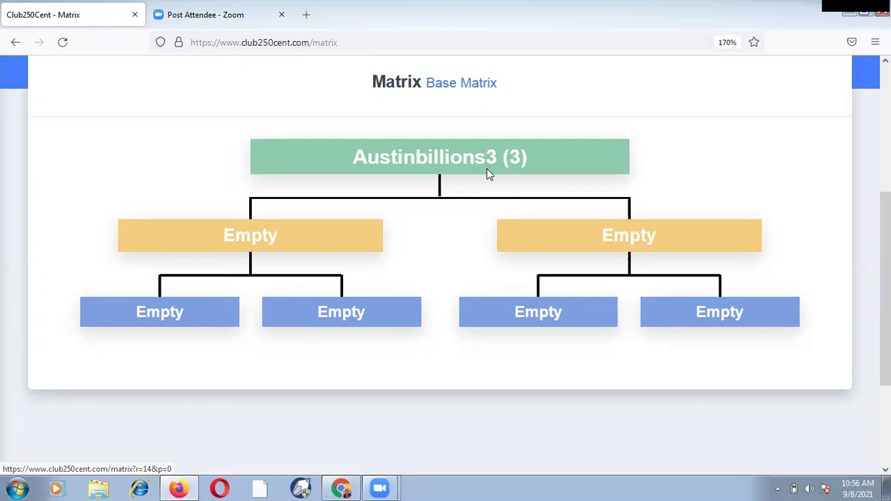
scroll(486, 168, "up", 3)
scroll(487, 174, "down", 5)
scroll(434, 174, "up", 5)
- Return to the dashboard and review downline 7971, 8 direct referrals, 100% active
left_click(30, 139)
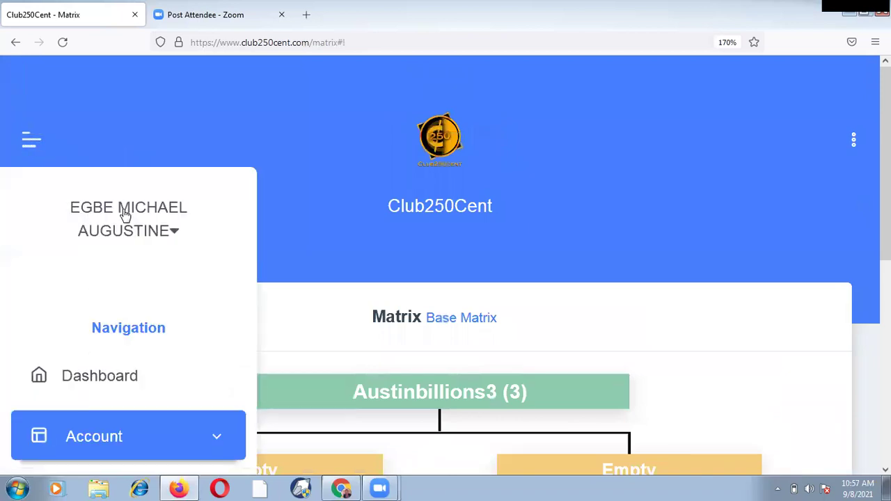
left_click(110, 360)
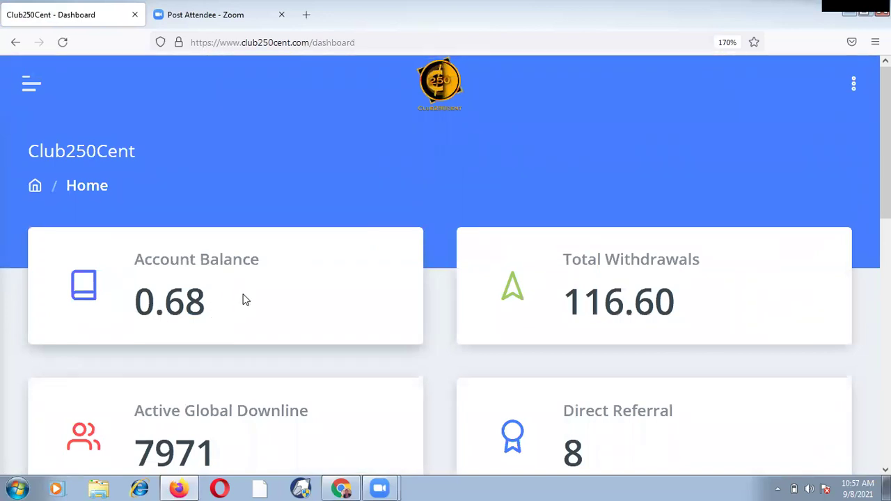
scroll(245, 300, "down", 5)
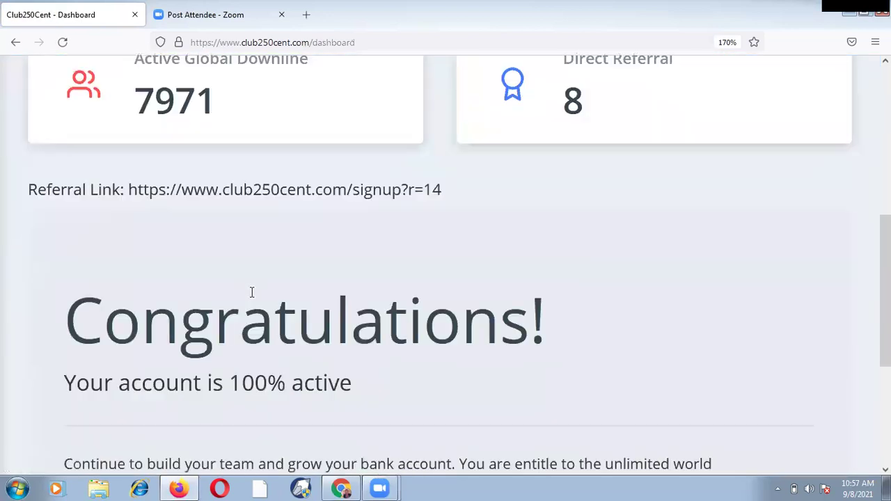
scroll(254, 292, "down", 2)
scroll(255, 292, "up", 5)
scroll(258, 283, "up", 2)
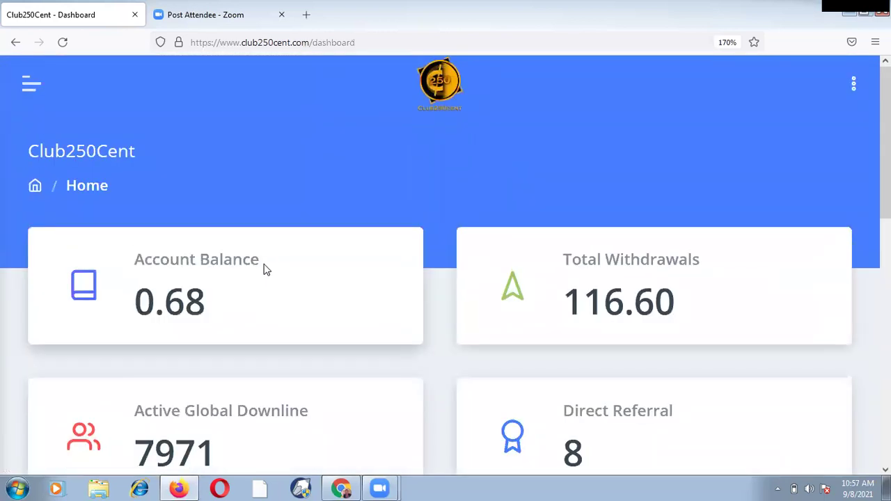
scroll(265, 273, "down", 8)
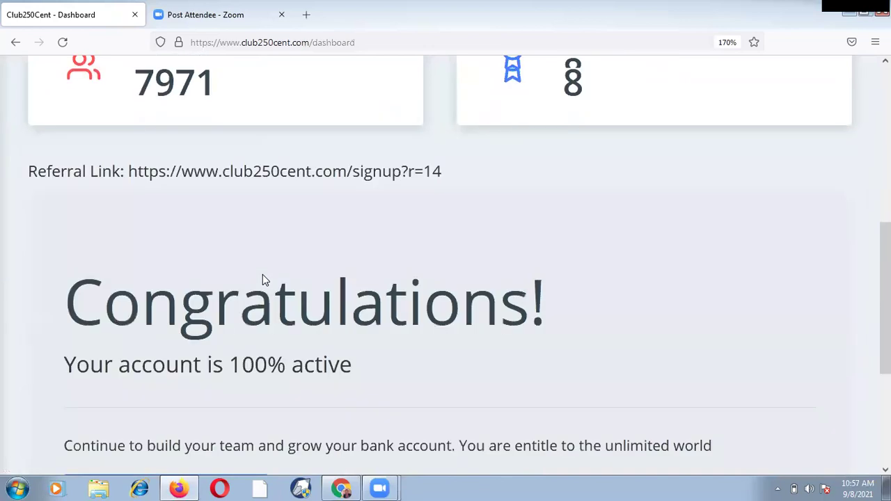
- Show the profile, messages and logout icons under the user name in the sidebar
scroll(265, 276, "up", 3)
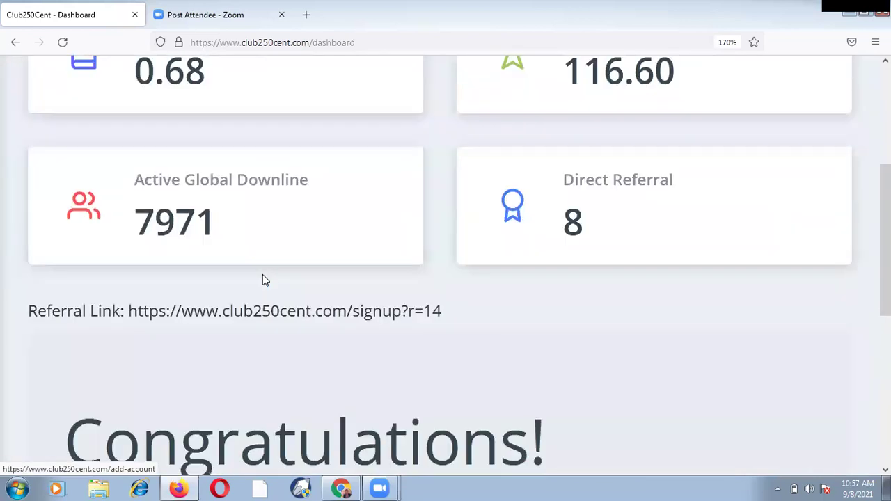
scroll(263, 274, "up", 1)
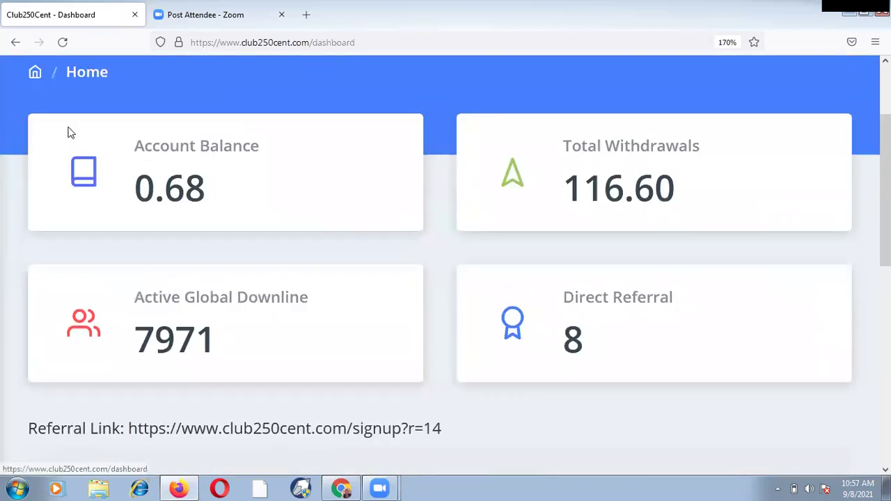
scroll(70, 133, "up", 1)
left_click(31, 83)
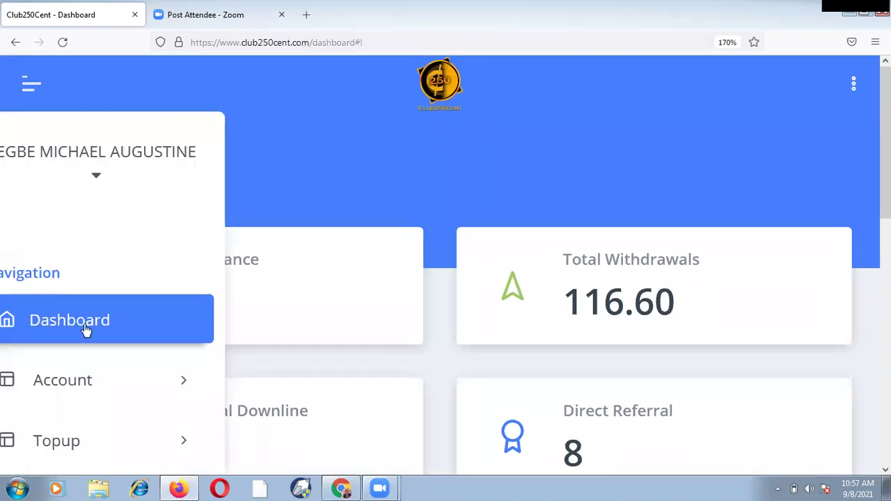
left_click(130, 175)
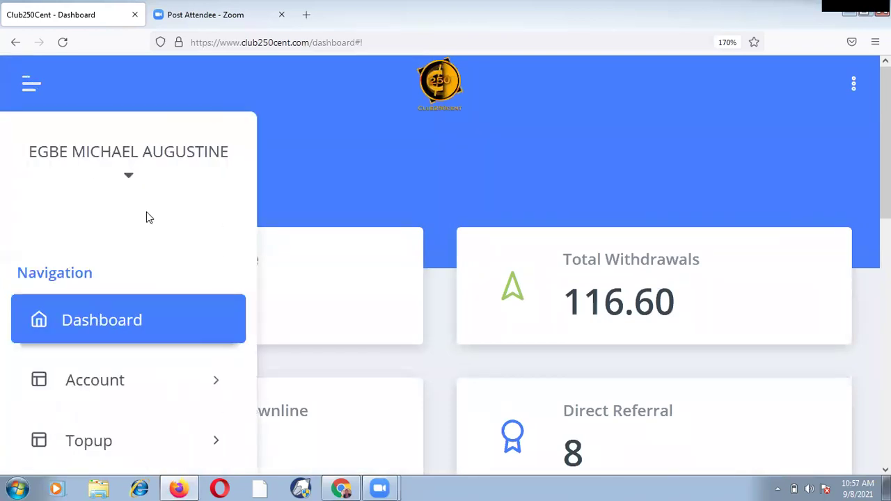